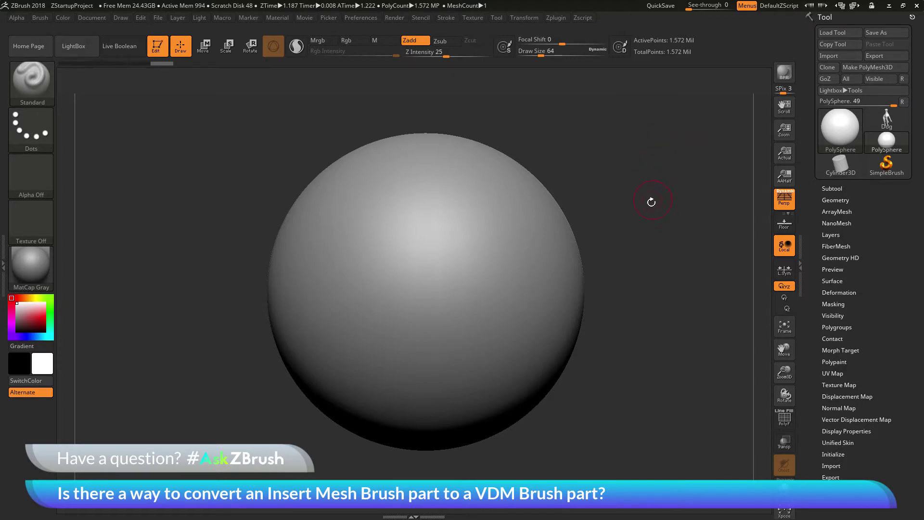
# Slide the sphere left in the view and briefly check its geometry settings.
pyautogui.keyDown('alt'); pyautogui.moveTo(652, 206); pyautogui.dragTo(581, 197); pyautogui.keyUp('alt')
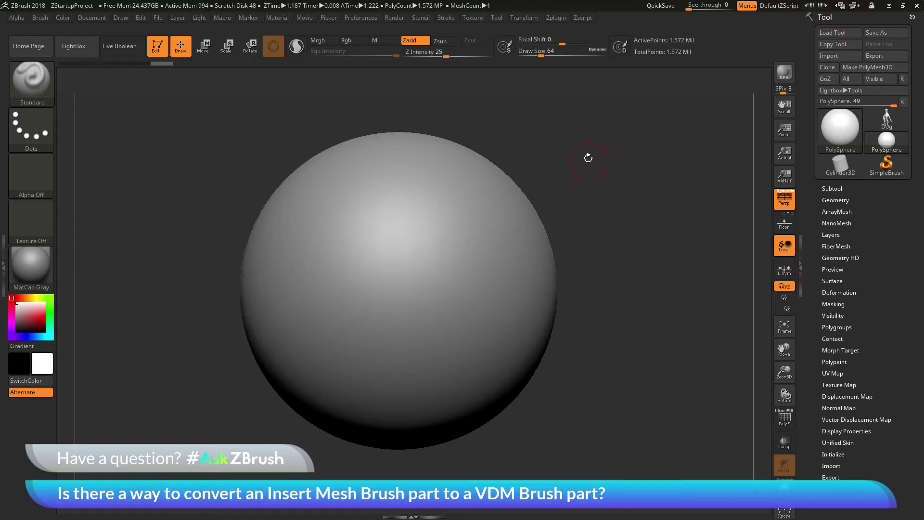
pyautogui.click(841, 198)
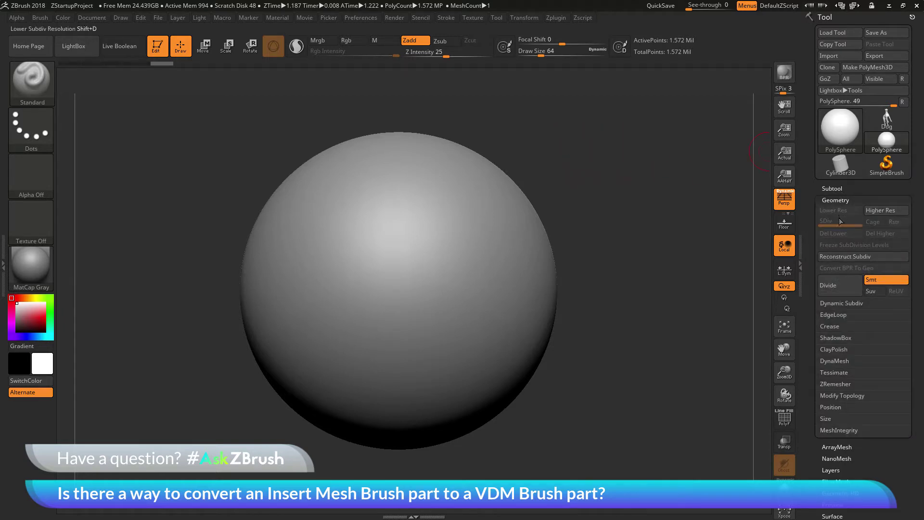
pyautogui.click(851, 200)
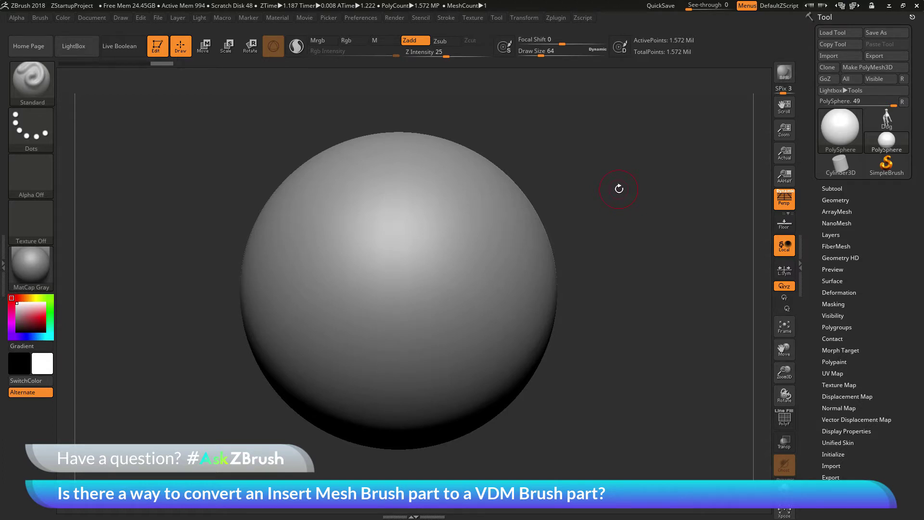
# Make IMM ModelKit the active brush and bring up its MultiMesh parts picker.
pyautogui.click(36, 89)
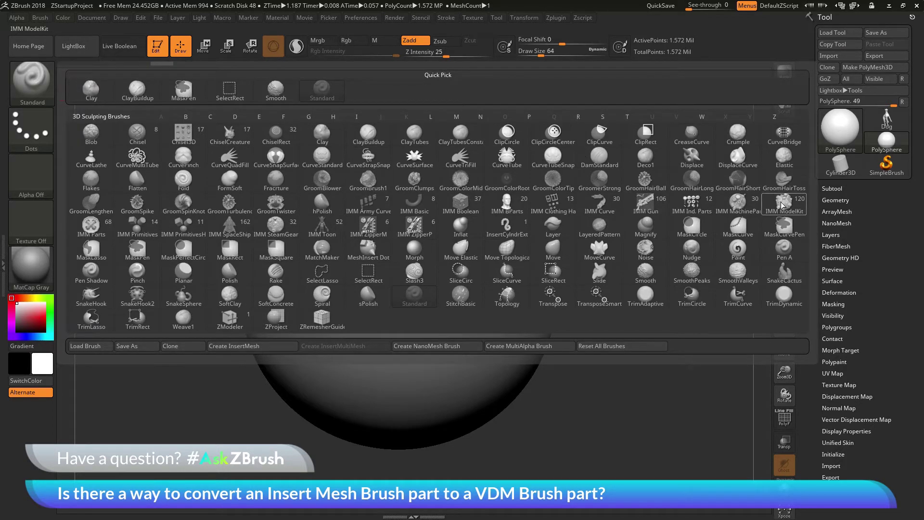
pyautogui.moveTo(786, 204)
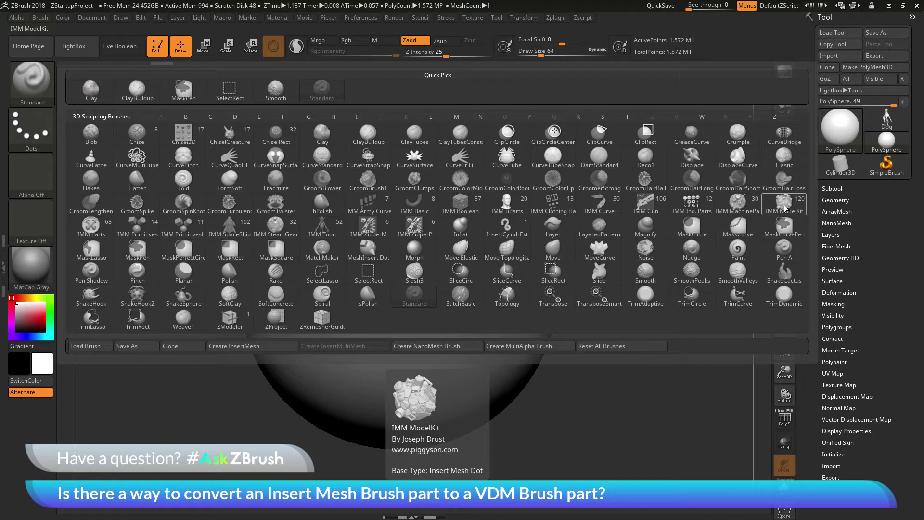
pyautogui.click(784, 207)
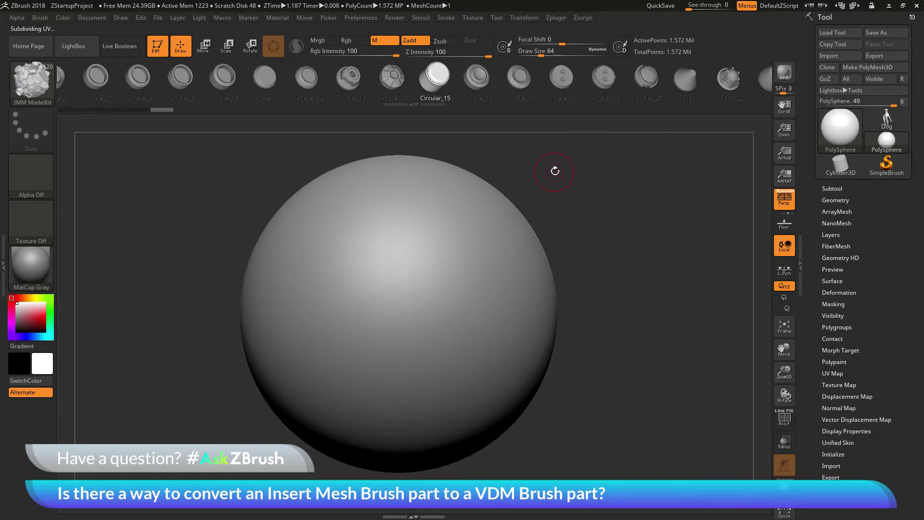
pyautogui.press('m')
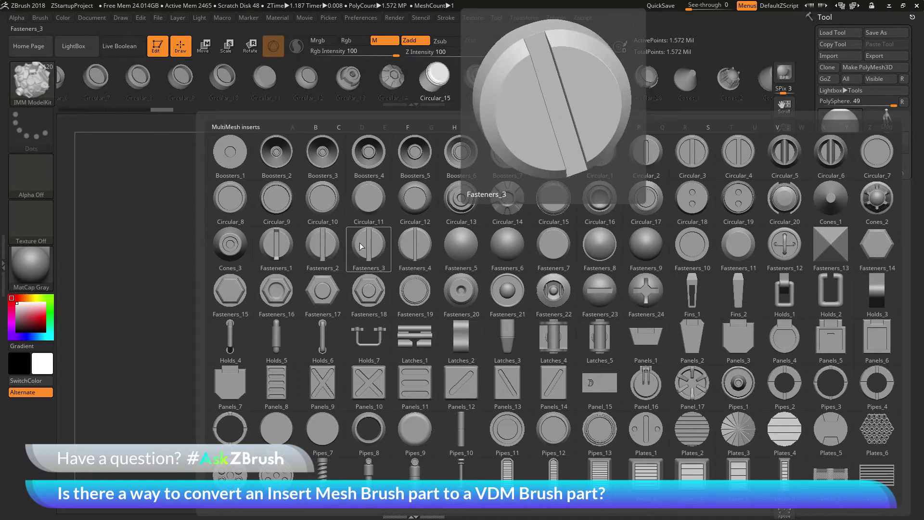
# Insert three Cones_3 cones across the sphere's top, then clear the insert mask.
pyautogui.click(231, 244)
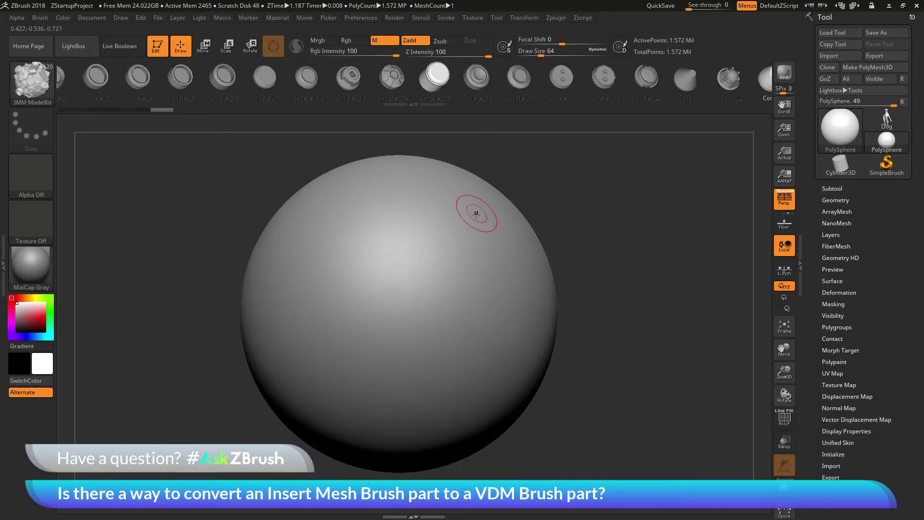
pyautogui.moveTo(475, 214); pyautogui.dragTo(447, 219)
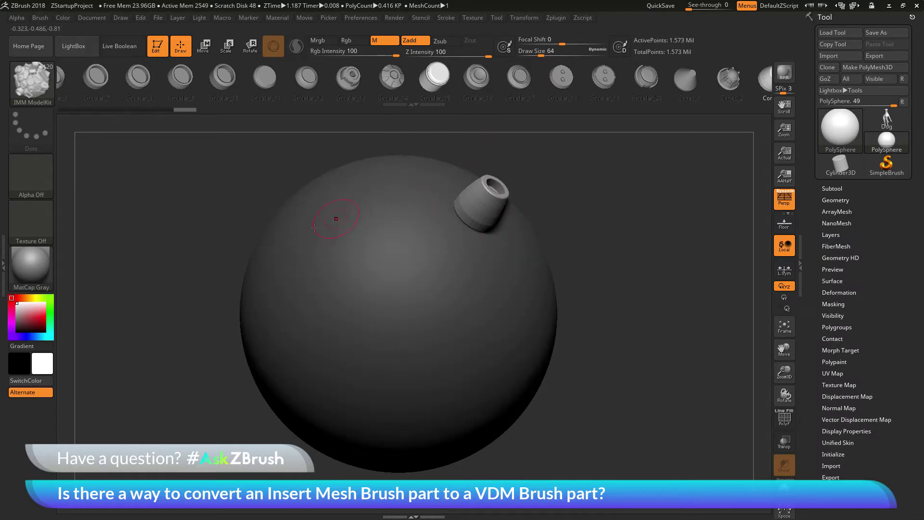
pyautogui.moveTo(314, 227); pyautogui.dragTo(338, 241)
pyautogui.moveTo(382, 195); pyautogui.dragTo(424, 205)
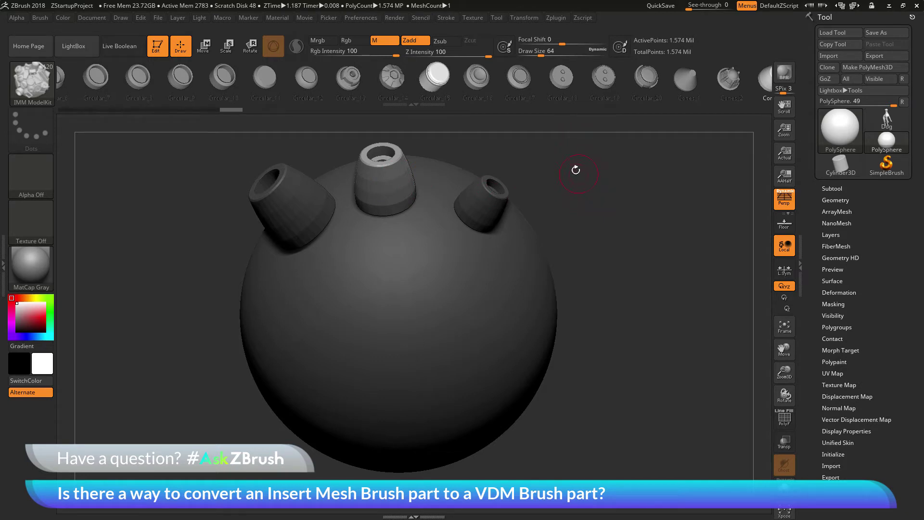
pyautogui.moveTo(583, 186)
pyautogui.keyDown('ctrl'); pyautogui.mouseDown()
pyautogui.moveTo(596, 235)
pyautogui.moveTo(592, 189)
pyautogui.moveTo(589, 212)
pyautogui.mouseUp(); pyautogui.keyUp('ctrl')
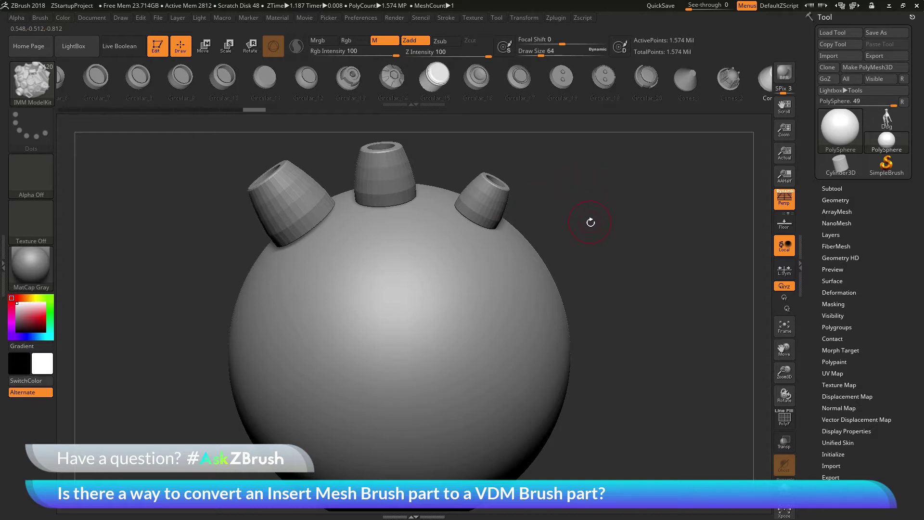
pyautogui.moveTo(590, 223); pyautogui.dragTo(588, 204)
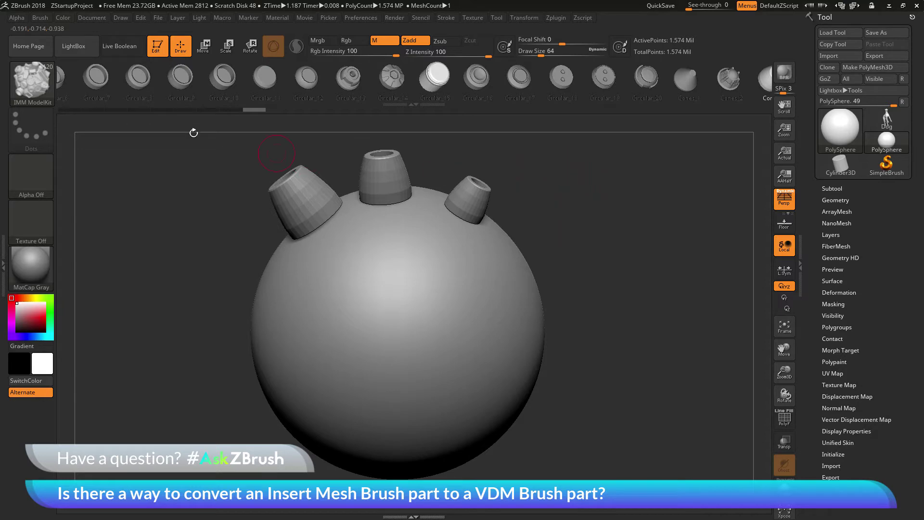
# Select ChiselCreature as the active brush from the brush list.
pyautogui.click(39, 93)
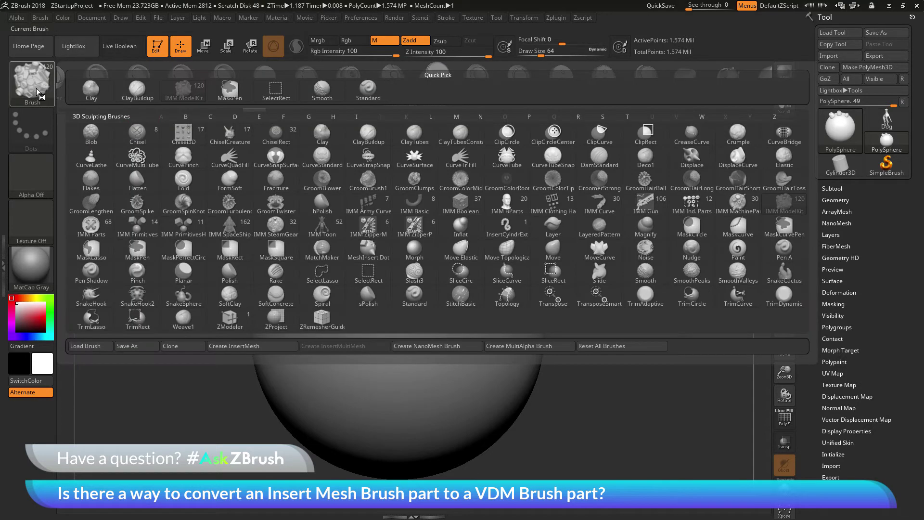
pyautogui.click(229, 141)
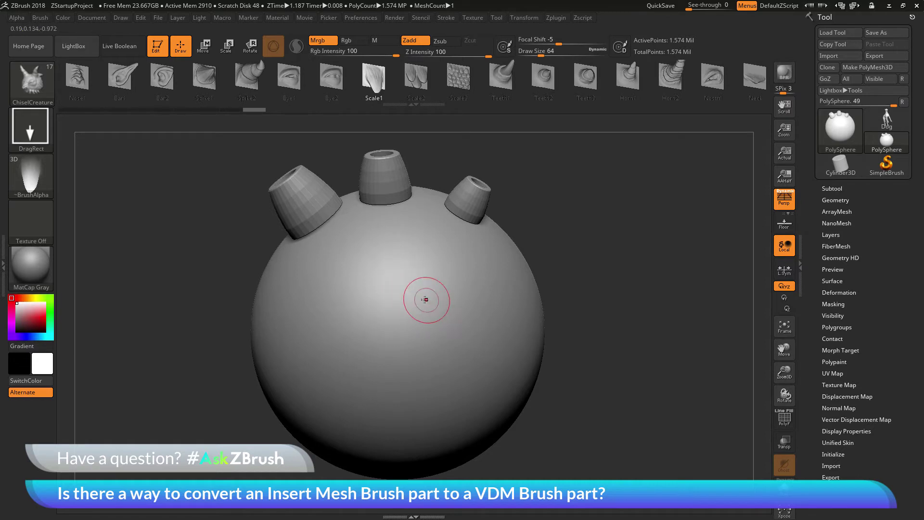
# Stamp two Scale1 spikes side by side on the sphere's front and orbit to inspect them.
pyautogui.moveTo(421, 306); pyautogui.dragTo(385, 239)
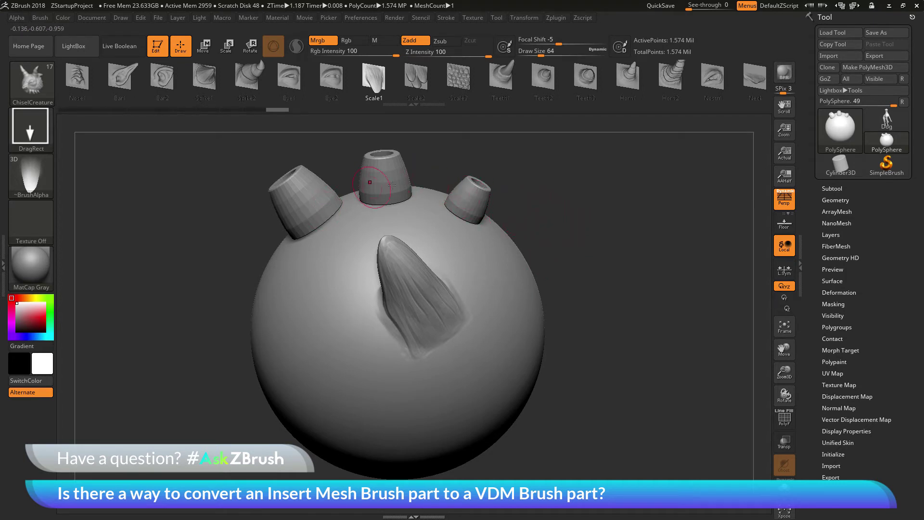
pyautogui.moveTo(561, 226); pyautogui.dragTo(495, 217)
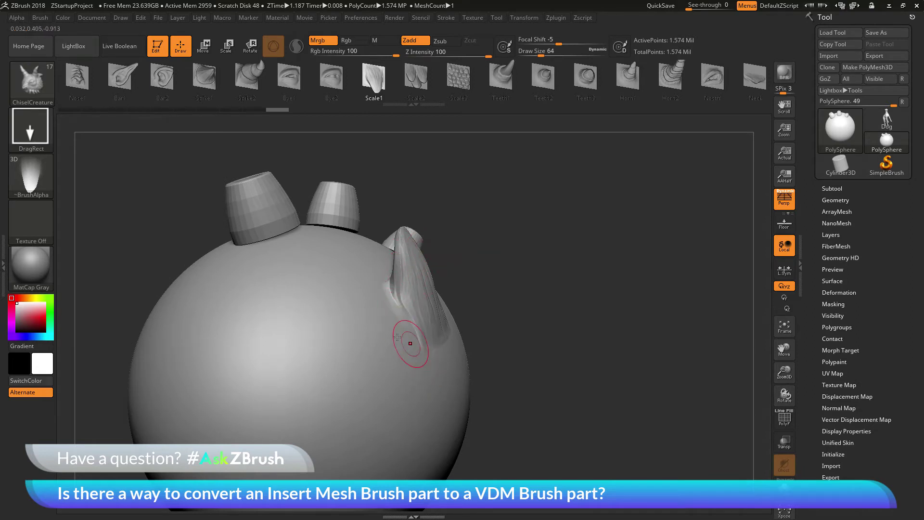
pyautogui.moveTo(319, 320); pyautogui.dragTo(345, 364)
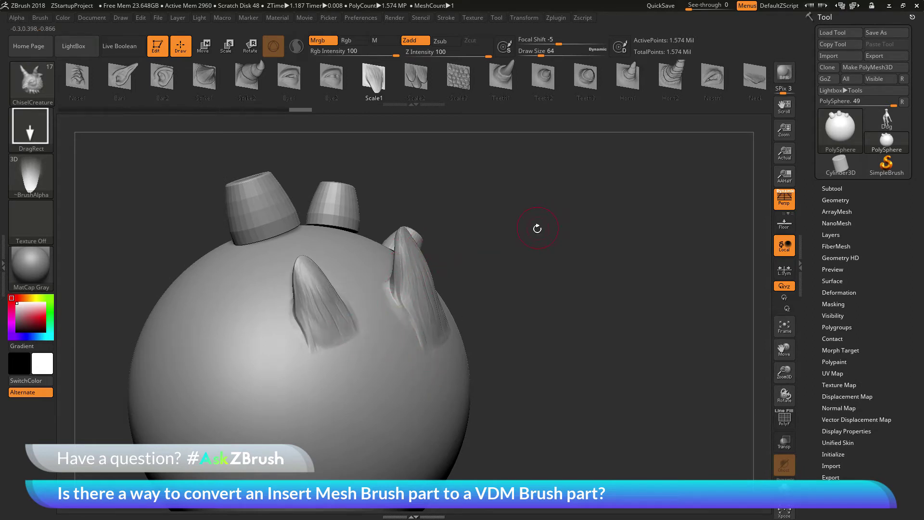
pyautogui.moveTo(534, 229); pyautogui.dragTo(492, 236)
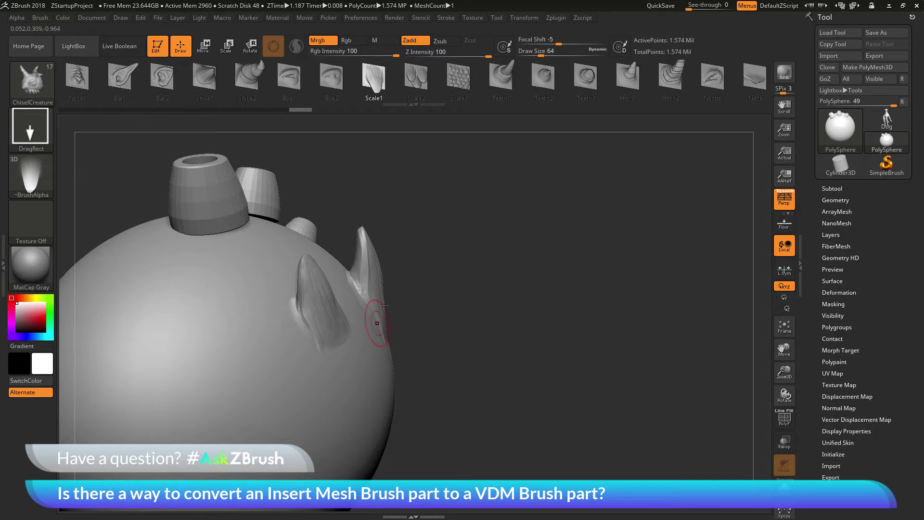
pyautogui.moveTo(597, 192); pyautogui.dragTo(547, 201)
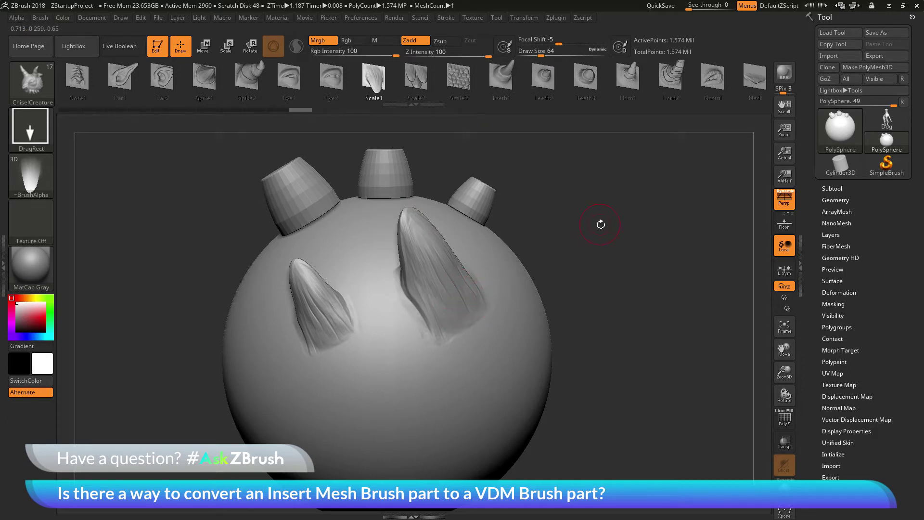
pyautogui.moveTo(602, 224); pyautogui.dragTo(499, 210)
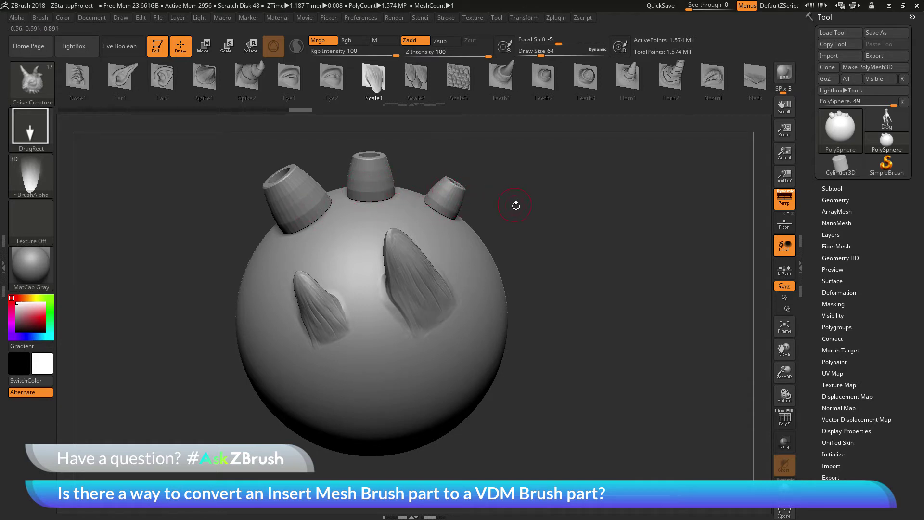
pyautogui.moveTo(433, 278); pyautogui.dragTo(474, 268, button='right')
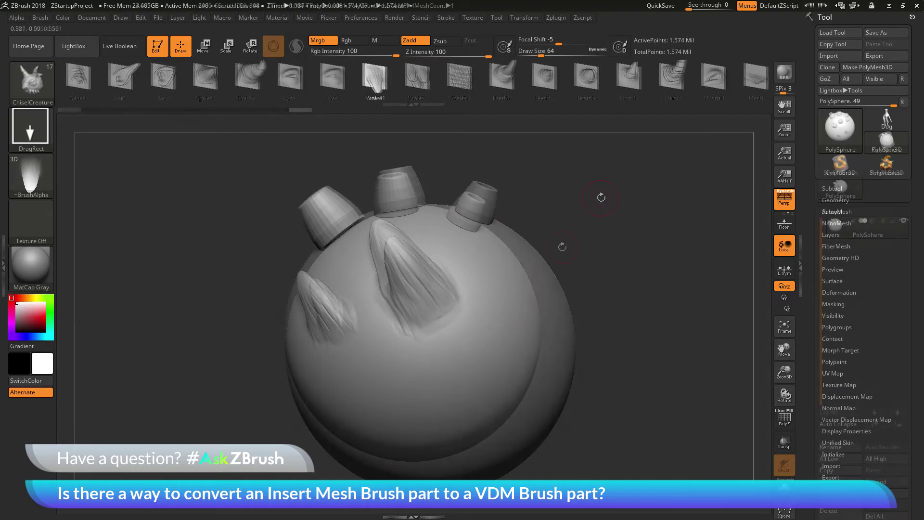
pyautogui.moveTo(598, 196); pyautogui.dragTo(547, 262)
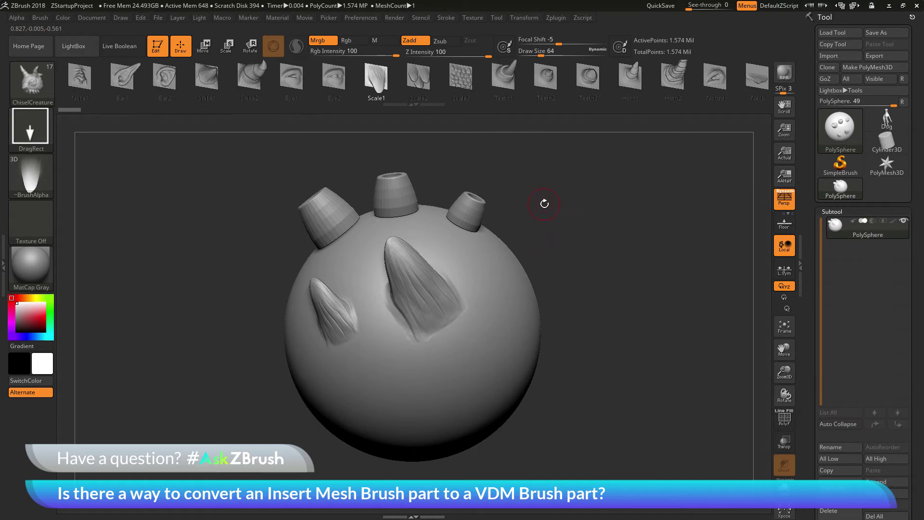
# Reselect IMM ModelKit with Cones_3 as its part and bring up the Brush palette.
pyautogui.click(33, 92)
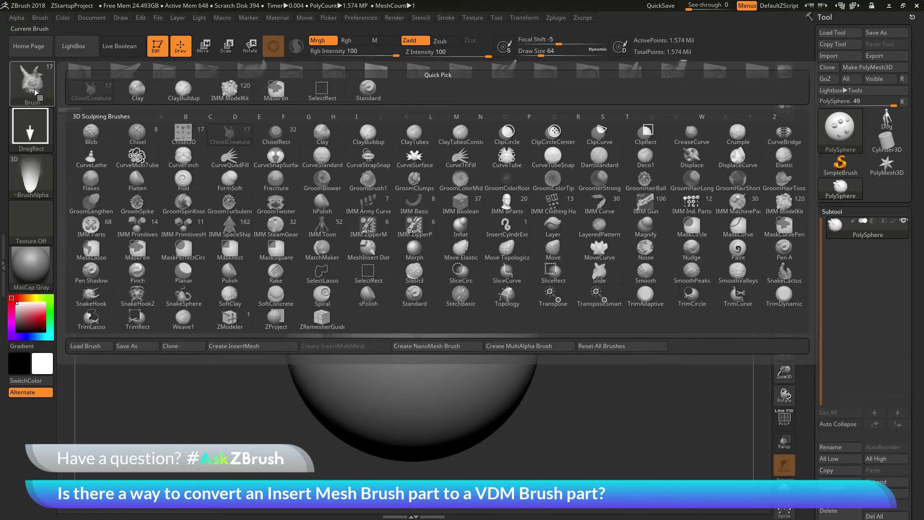
pyautogui.click(784, 204)
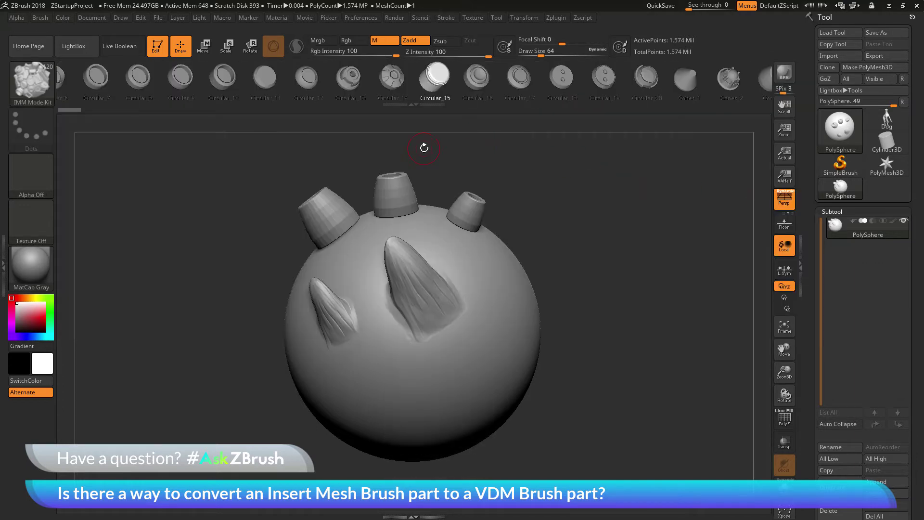
pyautogui.press('m')
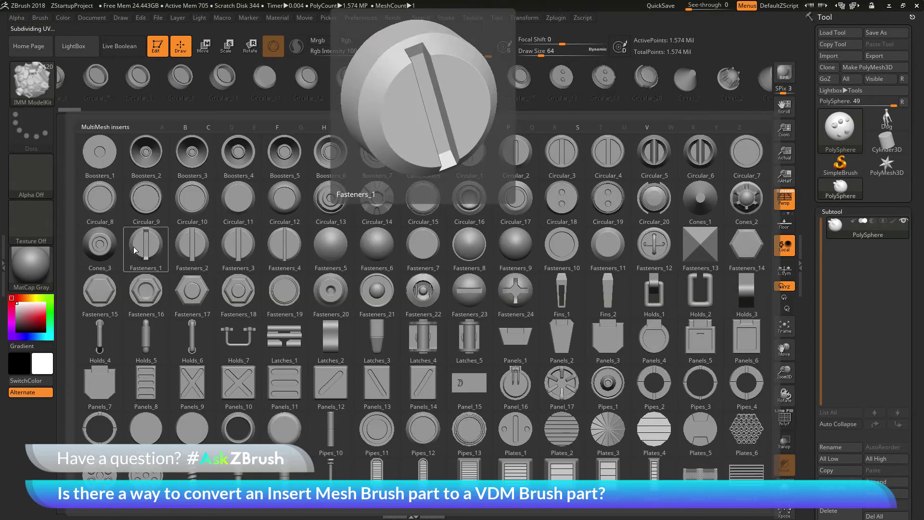
pyautogui.click(106, 245)
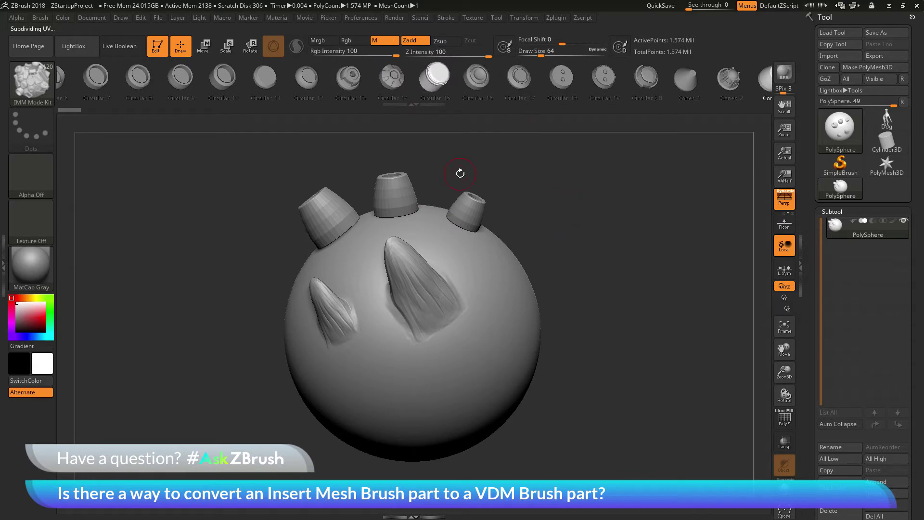
pyautogui.click(42, 19)
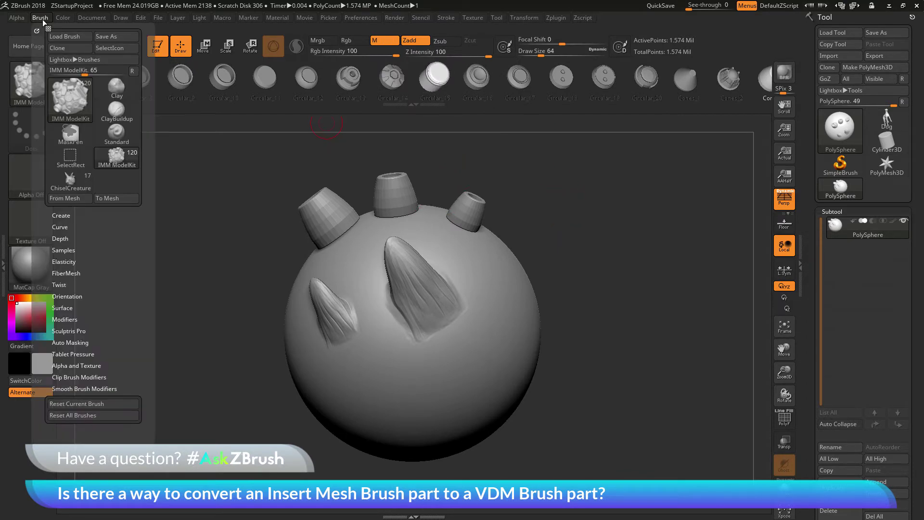
# Convert the Cones_3 part into a BrushMesh, disable perspective and rotate it face-on.
pyautogui.click(114, 198)
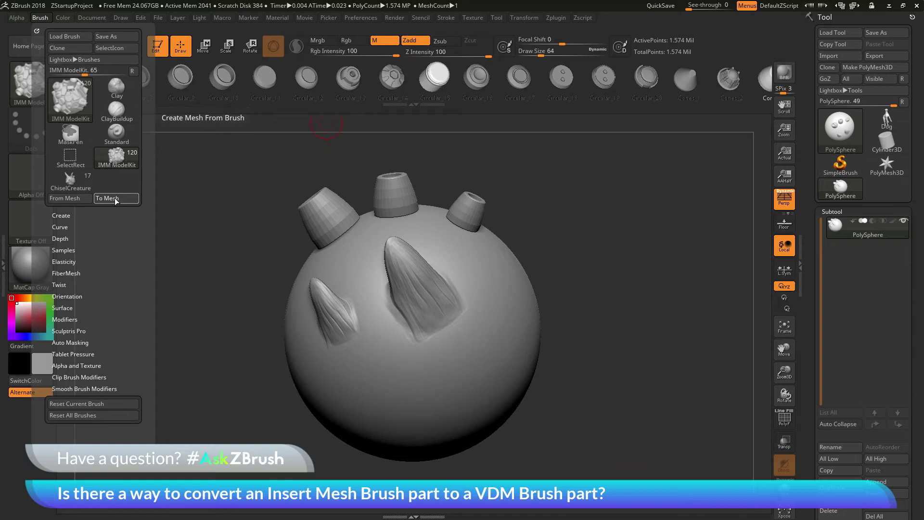
pyautogui.moveTo(588, 216)
pyautogui.mouseDown()
pyautogui.moveTo(625, 243)
pyautogui.moveTo(605, 255)
pyautogui.moveTo(600, 239)
pyautogui.mouseUp()
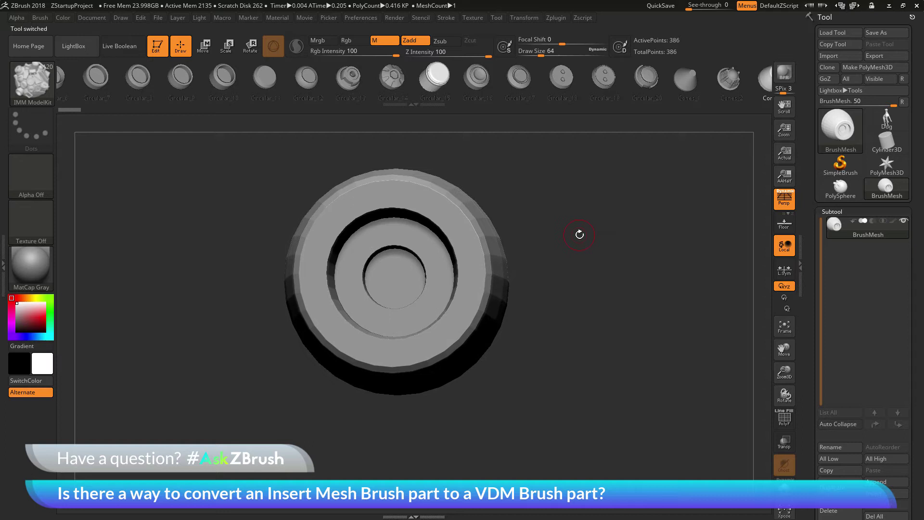
pyautogui.press('p')
pyautogui.moveTo(524, 236)
pyautogui.mouseDown()
pyautogui.moveTo(649, 240)
pyautogui.moveTo(371, 264)
pyautogui.mouseUp()
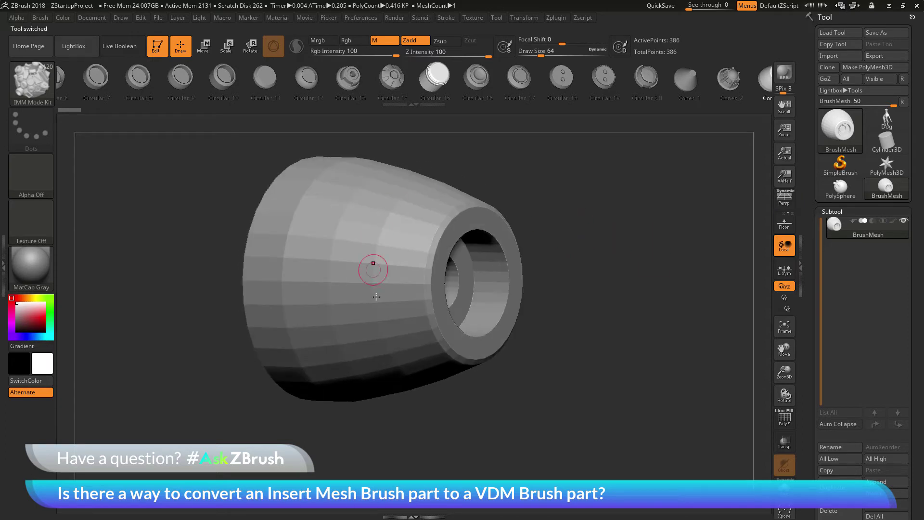
pyautogui.moveTo(655, 258)
pyautogui.mouseDown()
pyautogui.moveTo(624, 270)
pyautogui.moveTo(601, 234)
pyautogui.mouseUp()
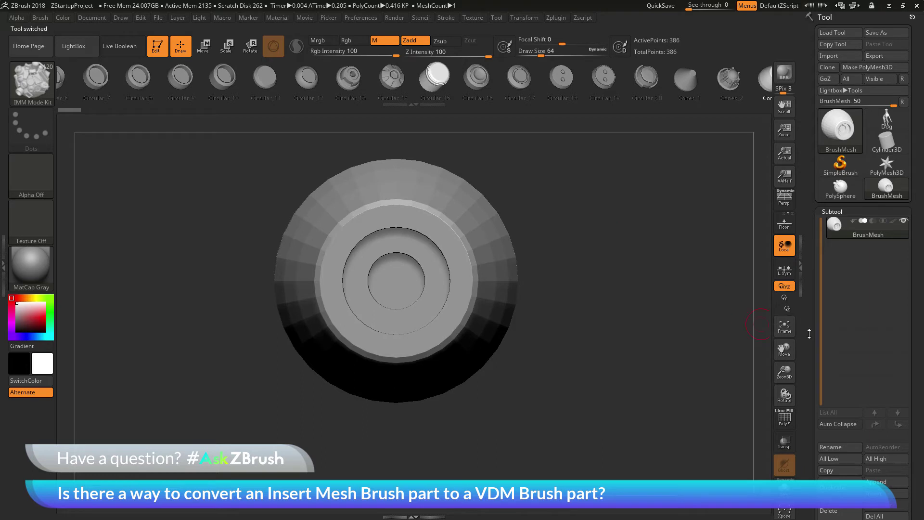
# Divide the barrel mesh three times to 25,602 points and delete its lower subdivision levels.
pyautogui.scroll(-6, 810, 332)
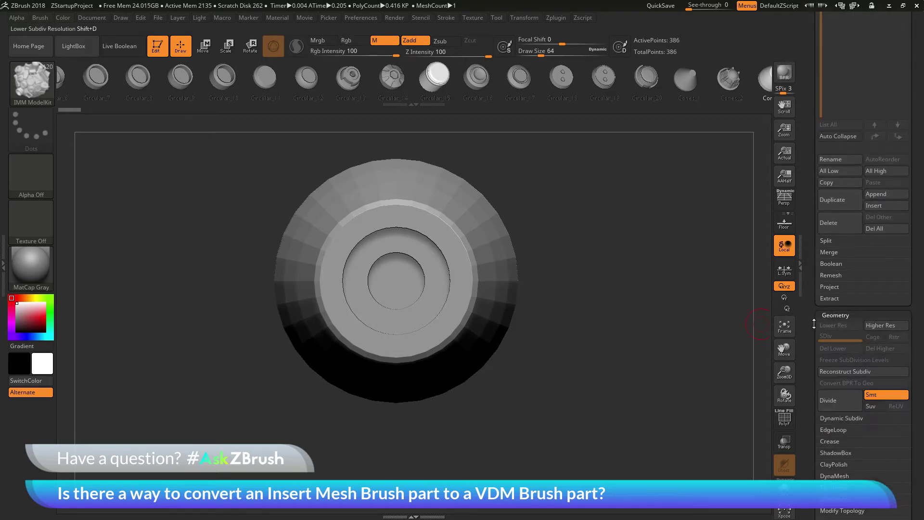
pyautogui.scroll(-3, 813, 324)
pyautogui.click(836, 327)
pyautogui.click(836, 326)
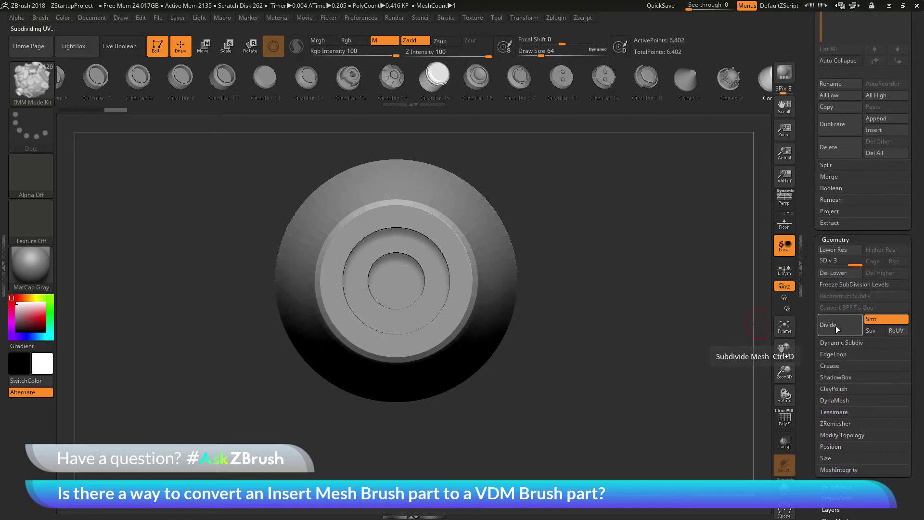
pyautogui.click(835, 325)
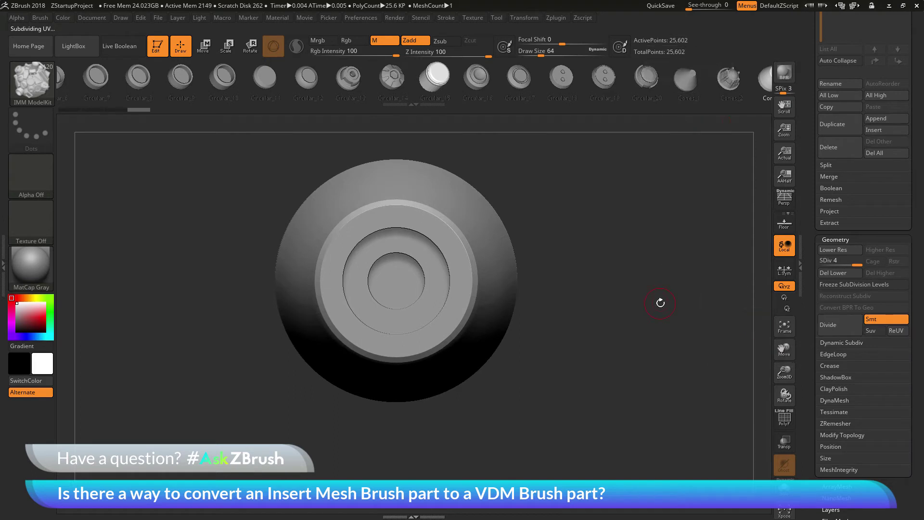
pyautogui.moveTo(660, 302)
pyautogui.mouseDown()
pyautogui.moveTo(640, 304)
pyautogui.moveTo(689, 298)
pyautogui.moveTo(656, 286)
pyautogui.mouseUp()
pyautogui.click(825, 261)
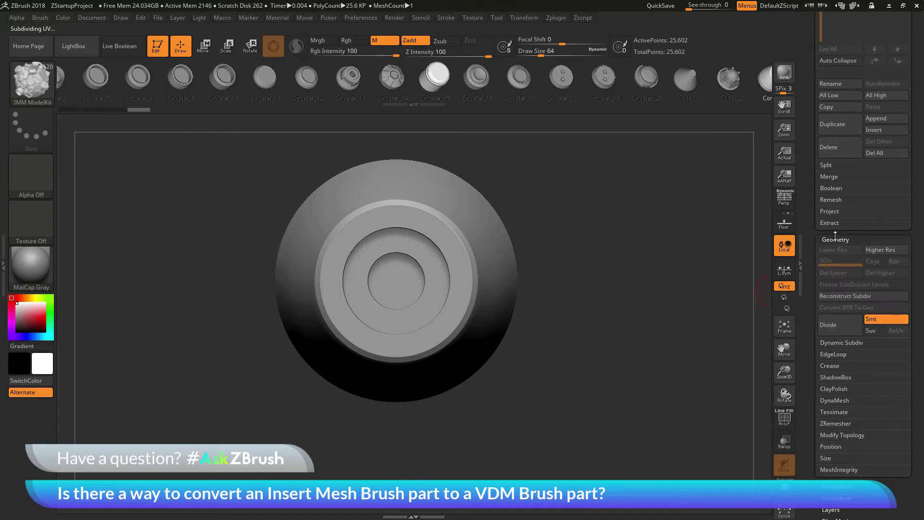
pyautogui.click(832, 239)
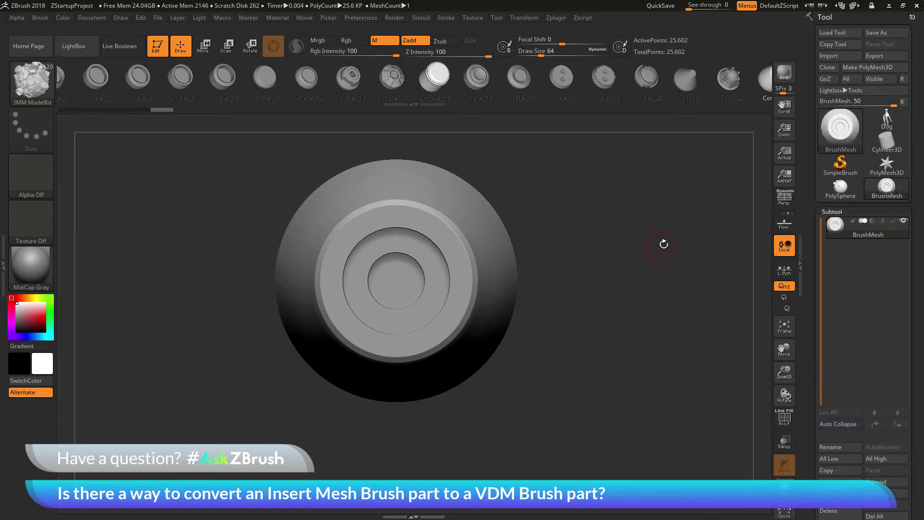
# Use Alpha > From Mesh to preview the barrel as a 3D alpha at Map Size 512.
pyautogui.keyDown('alt'); pyautogui.moveTo(660, 223); pyautogui.dragTo(657, 244); pyautogui.keyUp('alt')
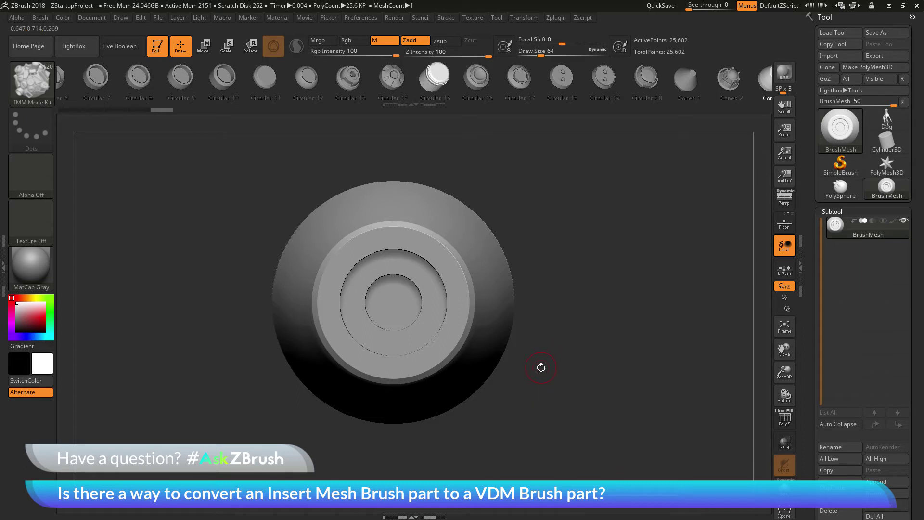
pyautogui.click(23, 15)
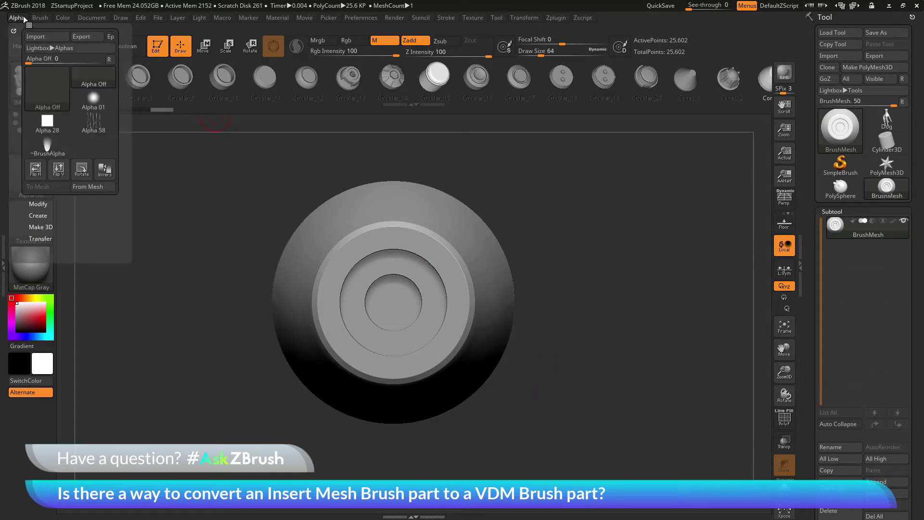
pyautogui.click(87, 188)
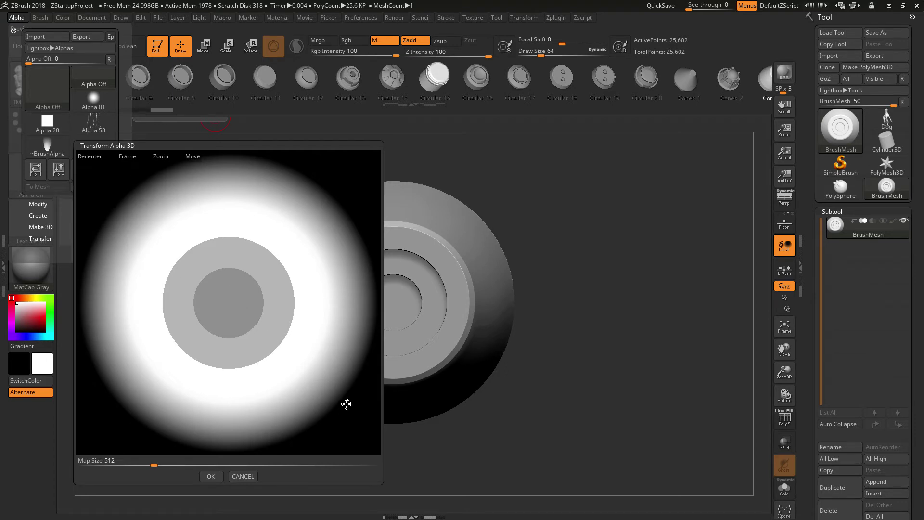
# Shrink the barrel inside the alpha frame for a margin and accept it as 3DAlpha01.
pyautogui.moveTo(346, 404)
pyautogui.mouseDown()
pyautogui.moveTo(345, 417)
pyautogui.moveTo(343, 405)
pyautogui.mouseUp()
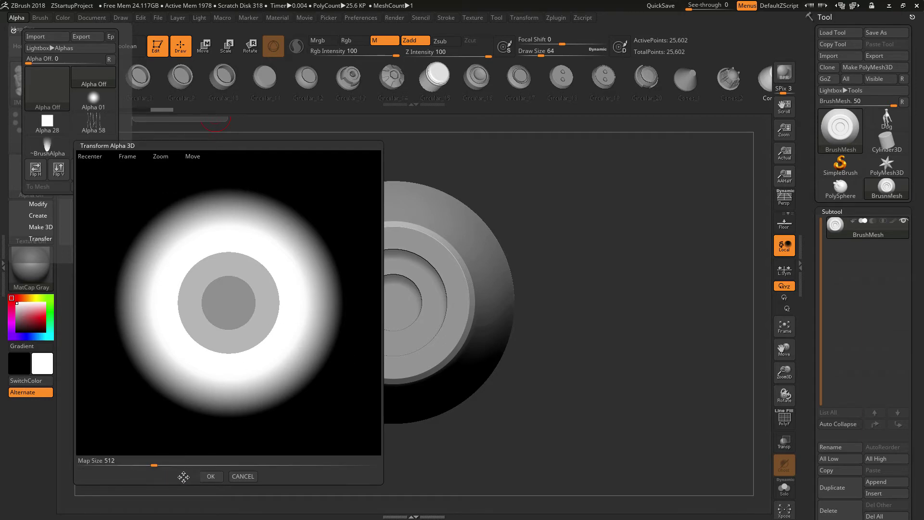
pyautogui.click(214, 477)
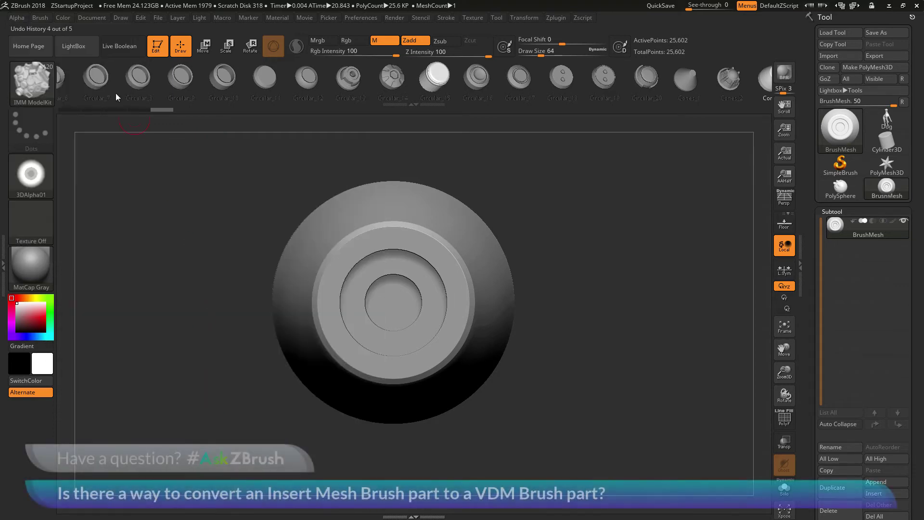
# Convert 3DAlpha01 with To Mesh into a 262,144-point plane carrying the barrel relief.
pyautogui.click(21, 19)
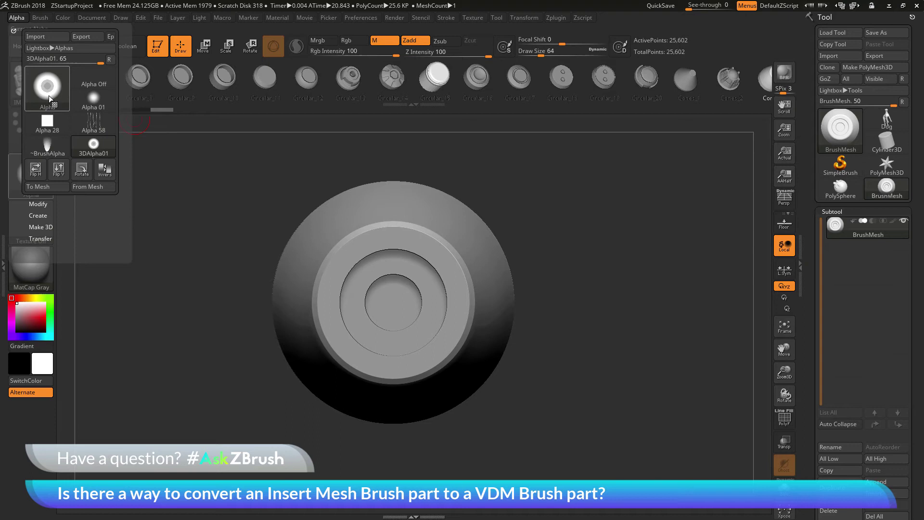
pyautogui.moveTo(50, 94)
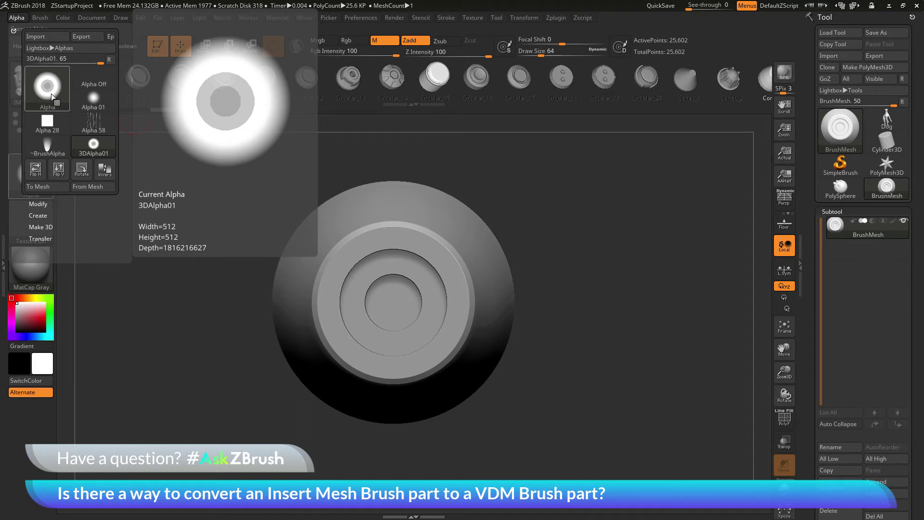
pyautogui.click(60, 190)
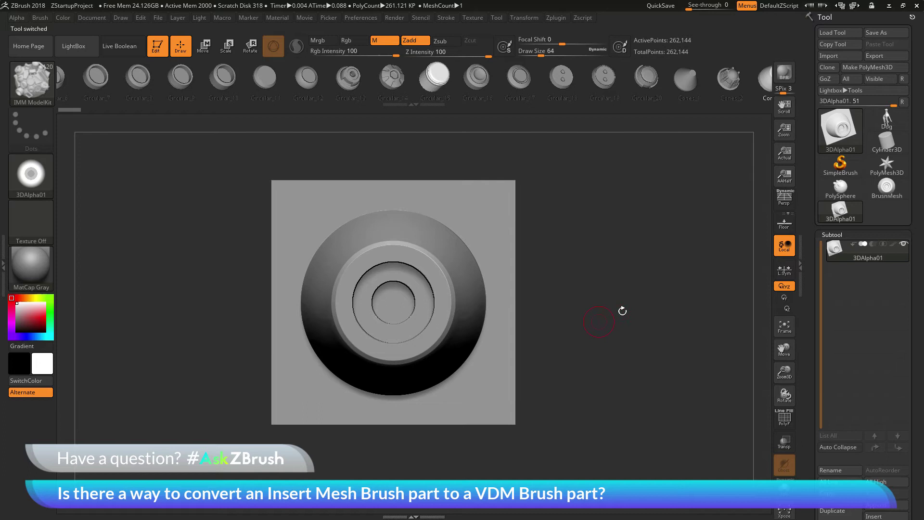
pyautogui.moveTo(621, 299)
pyautogui.mouseDown()
pyautogui.moveTo(663, 302)
pyautogui.moveTo(597, 300)
pyautogui.moveTo(638, 302)
pyautogui.moveTo(617, 302)
pyautogui.mouseUp()
pyautogui.click(22, 16)
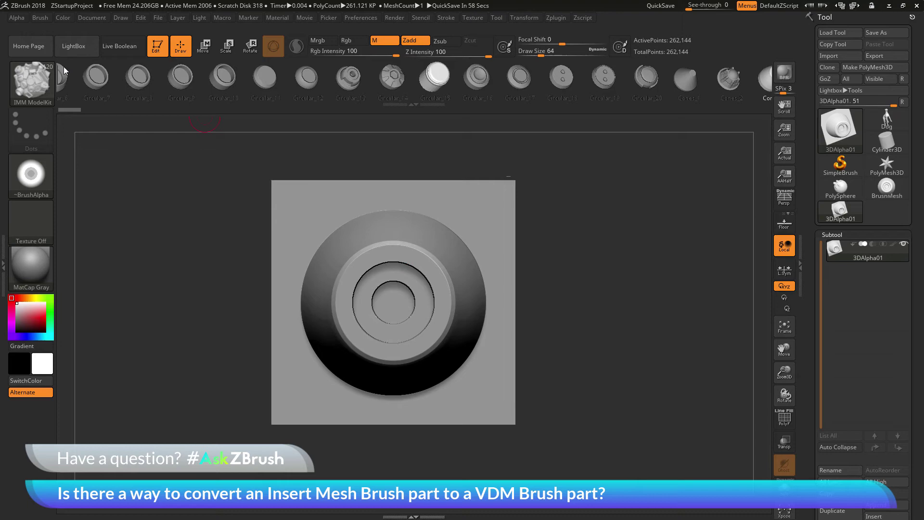
# Switch to ChiselCreature and append the 3DAlpha01 plane via Brush > From Mesh as part 18.
pyautogui.click(30, 100)
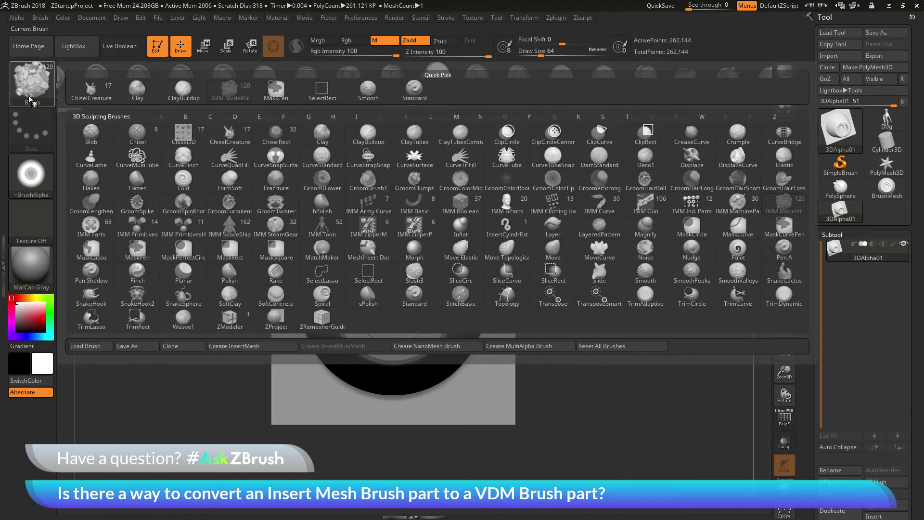
pyautogui.click(234, 138)
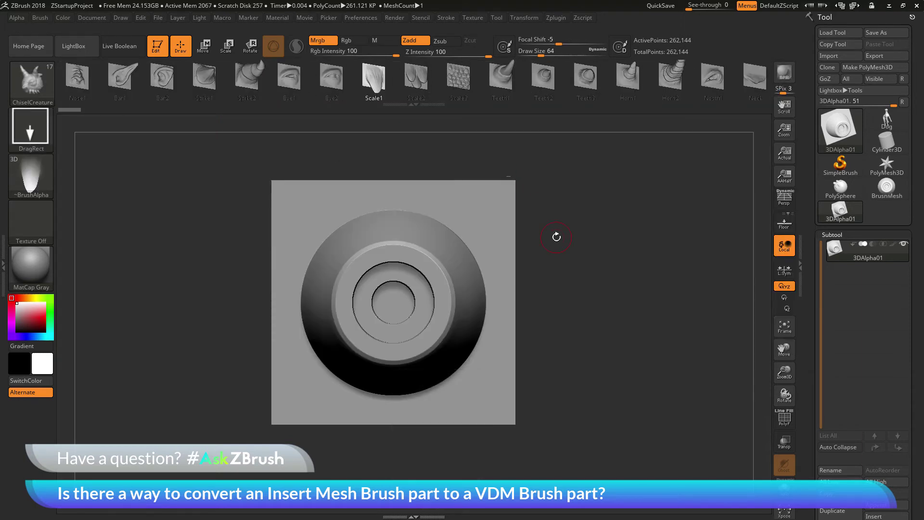
pyautogui.moveTo(330, 178); pyautogui.dragTo(646, 263)
pyautogui.click(40, 18)
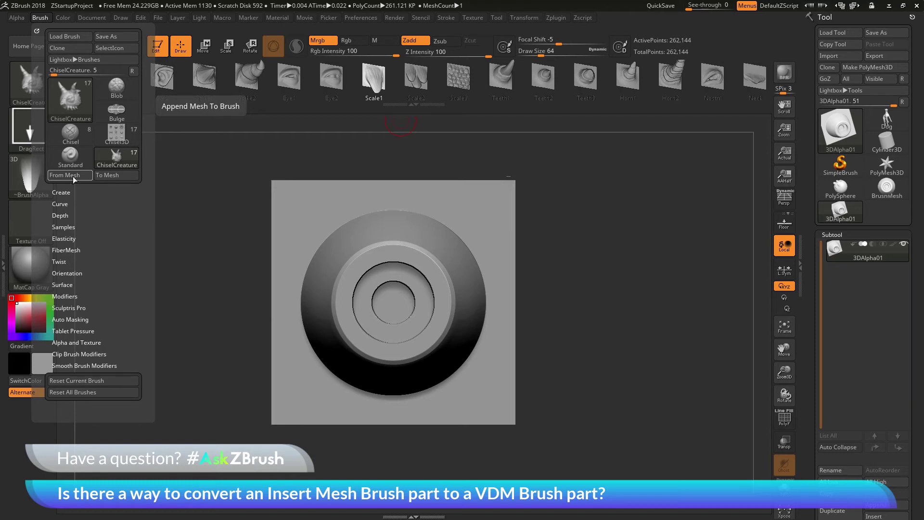
pyautogui.click(73, 176)
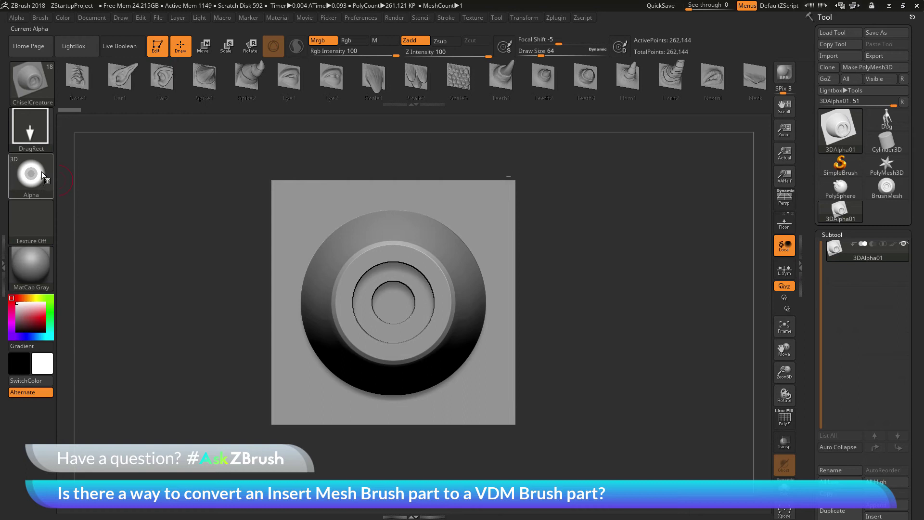
pyautogui.moveTo(14, 162)
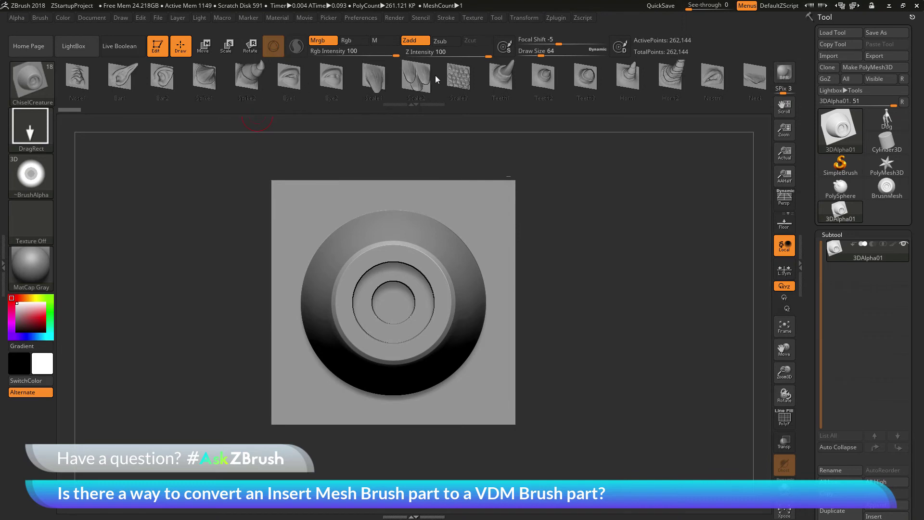
pyautogui.moveTo(647, 79); pyautogui.dragTo(421, 86)
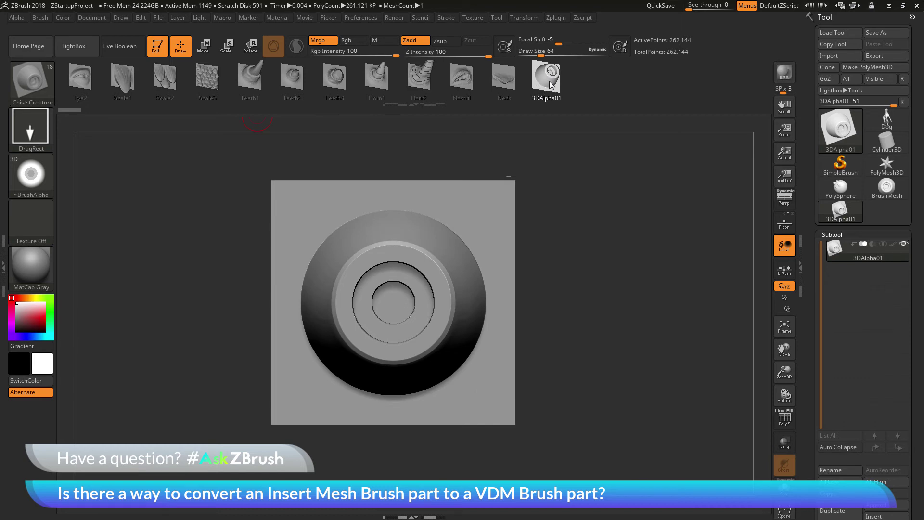
# Tilt the PolySphere's horns toward the viewer and stamp a first cup shape.
pyautogui.moveTo(846, 191)
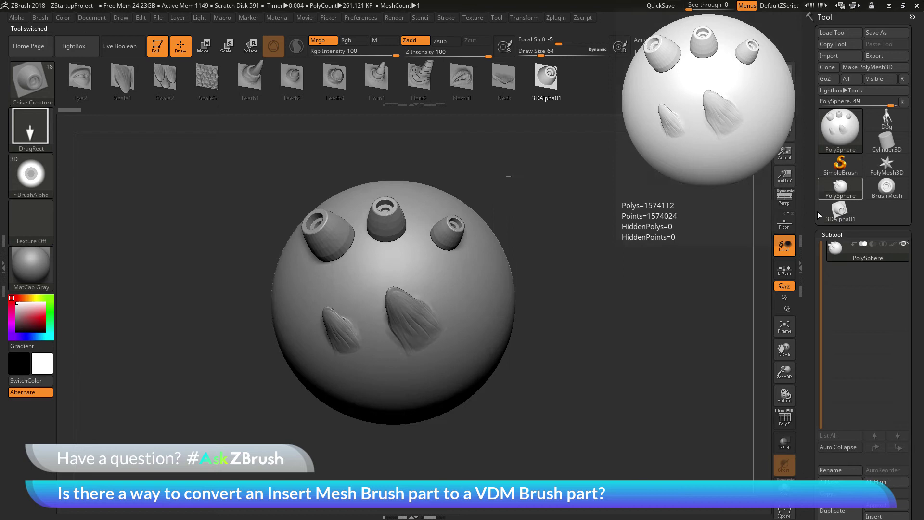
pyautogui.moveTo(629, 305); pyautogui.dragTo(546, 181)
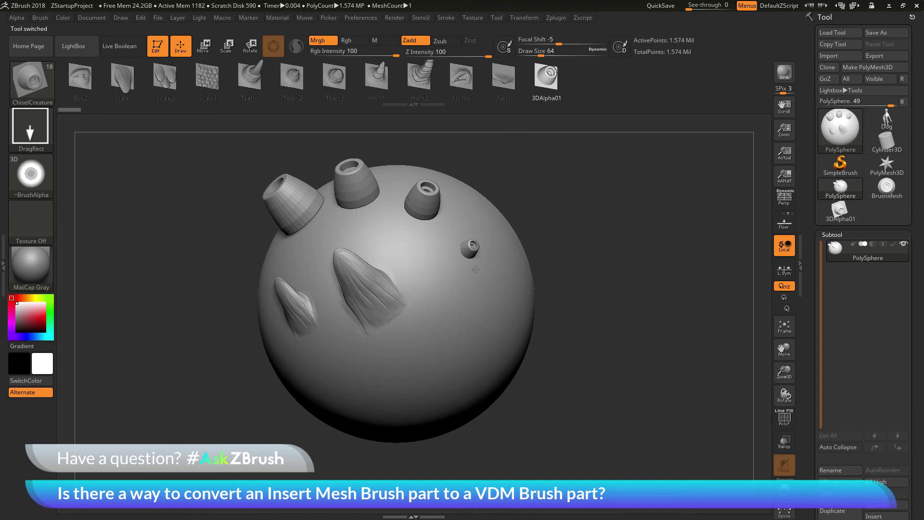
pyautogui.moveTo(475, 269); pyautogui.dragTo(486, 275)
pyautogui.moveTo(633, 316); pyautogui.dragTo(638, 288)
pyautogui.moveTo(532, 268); pyautogui.dragTo(585, 283)
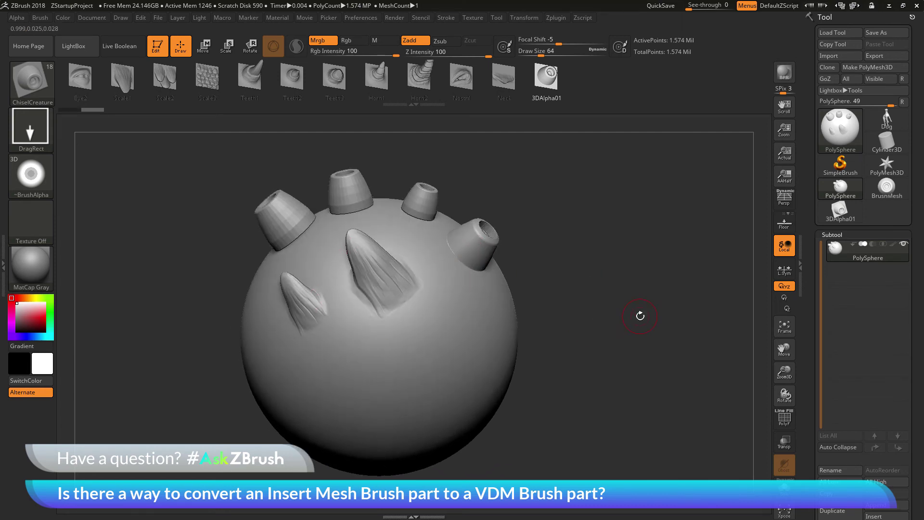
pyautogui.moveTo(635, 319); pyautogui.dragTo(588, 279)
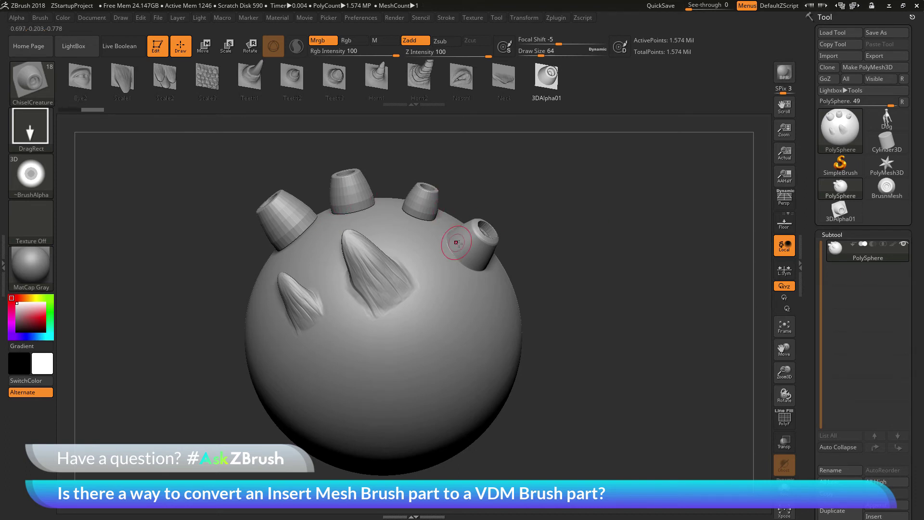
# Set Focal Shift to -59 and stamp tubes on the sphere's right side, centre and lower area.
pyautogui.moveTo(553, 42); pyautogui.dragTo(537, 43)
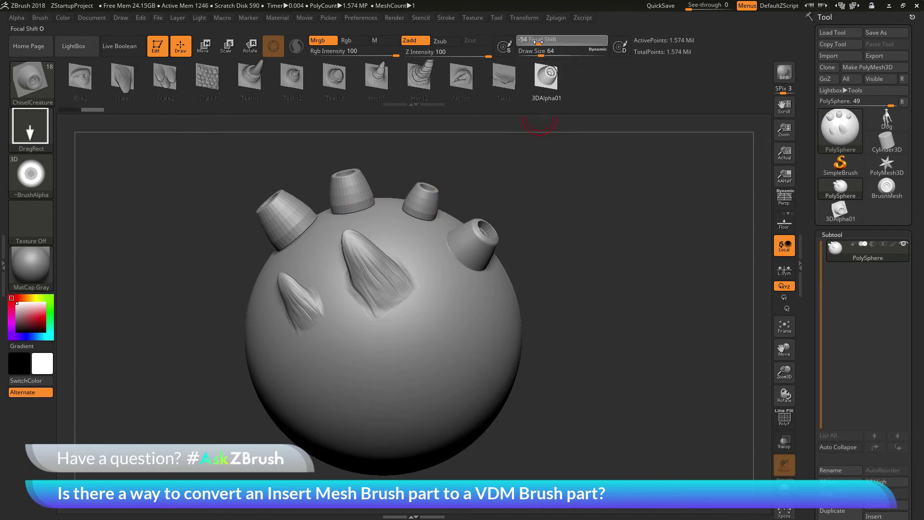
pyautogui.moveTo(452, 303); pyautogui.dragTo(478, 349)
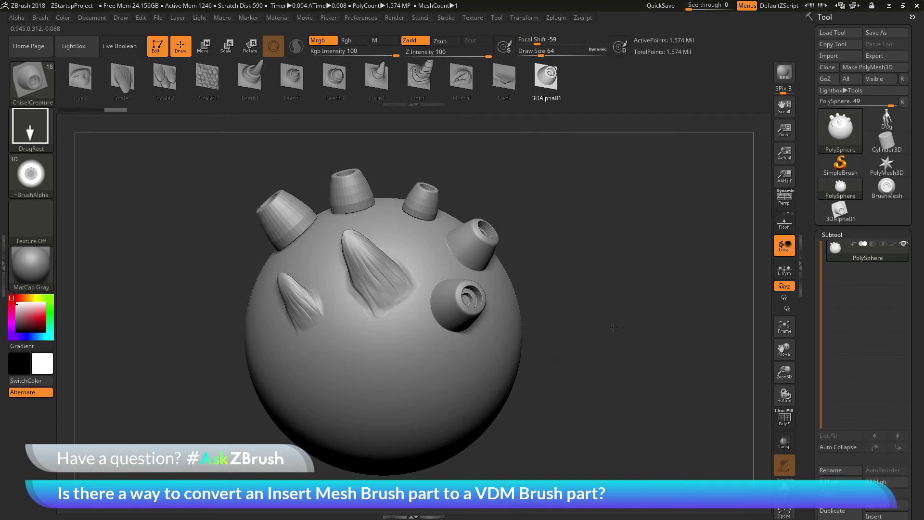
pyautogui.moveTo(567, 365); pyautogui.dragTo(485, 299)
pyautogui.moveTo(620, 344); pyautogui.dragTo(553, 308)
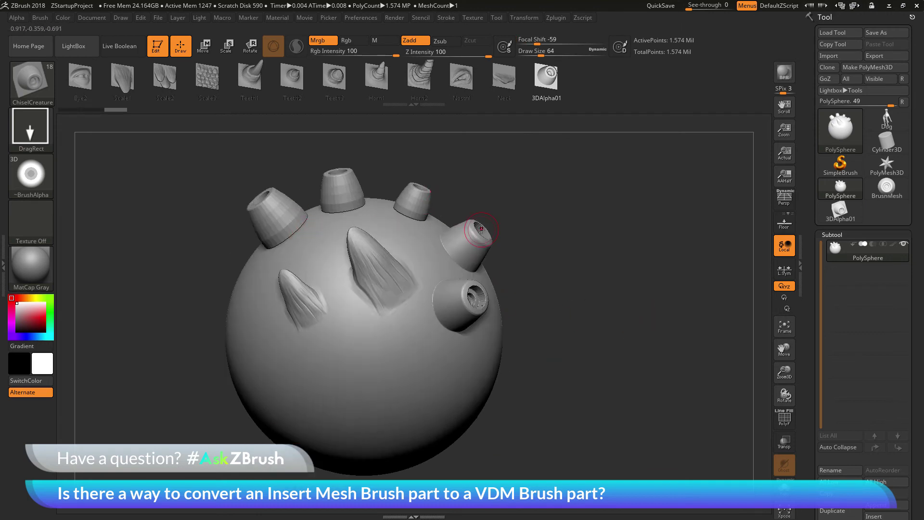
pyautogui.moveTo(678, 273)
pyautogui.mouseDown()
pyautogui.moveTo(655, 282)
pyautogui.moveTo(673, 272)
pyautogui.mouseUp()
pyautogui.moveTo(393, 340); pyautogui.dragTo(404, 359)
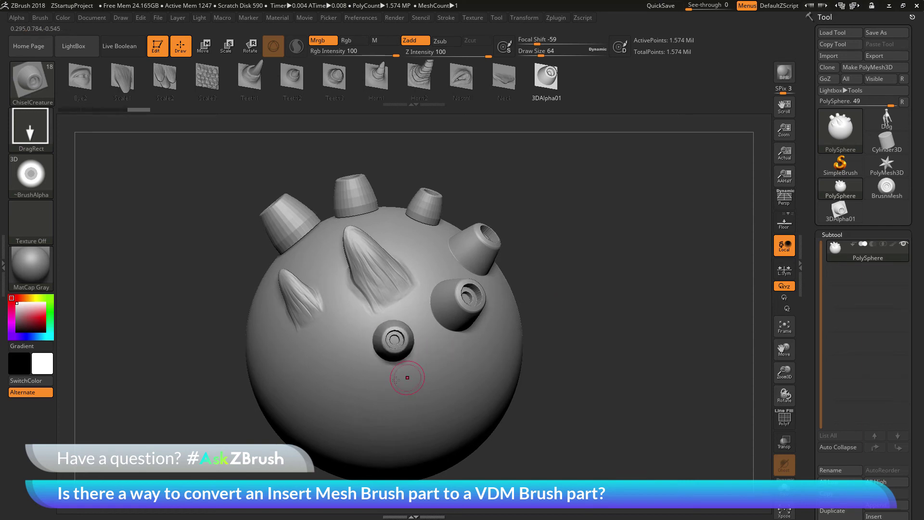
pyautogui.moveTo(323, 361); pyautogui.dragTo(337, 383)
pyautogui.moveTo(577, 376); pyautogui.dragTo(534, 365)
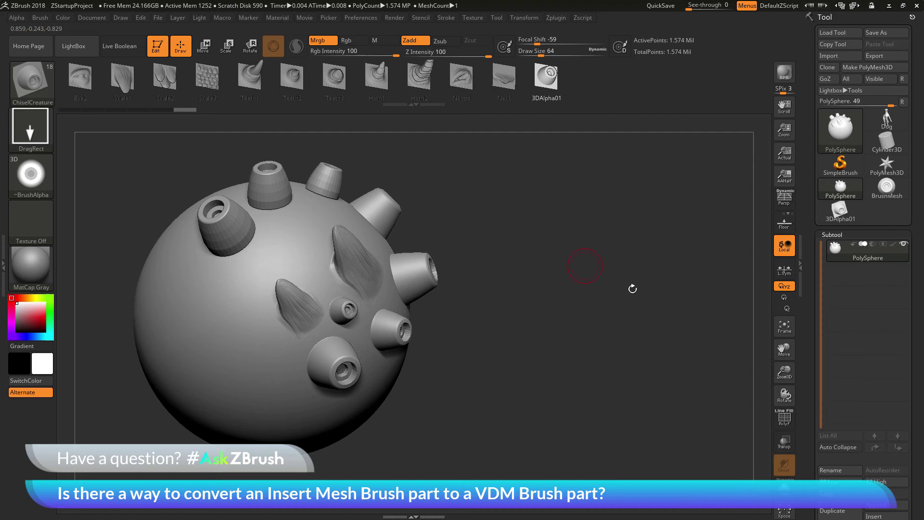
pyautogui.moveTo(629, 287); pyautogui.dragTo(607, 296)
pyautogui.click(612, 276)
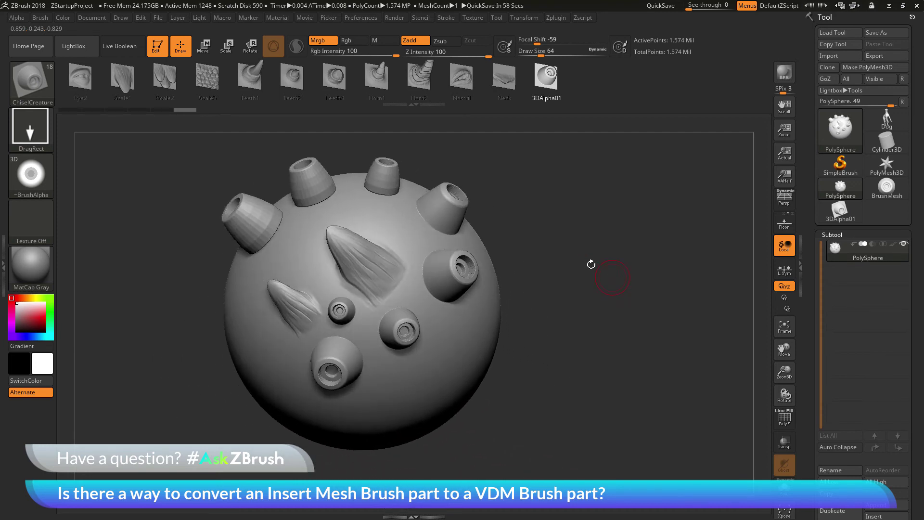
# Switch to the IMM MachineParts brush and pick its RecessedDial01 part.
pyautogui.click(46, 82)
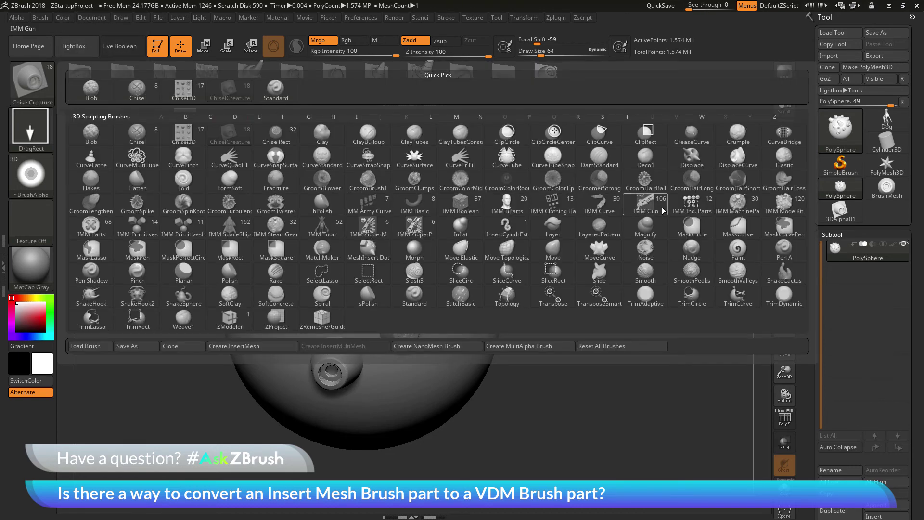
pyautogui.click(740, 209)
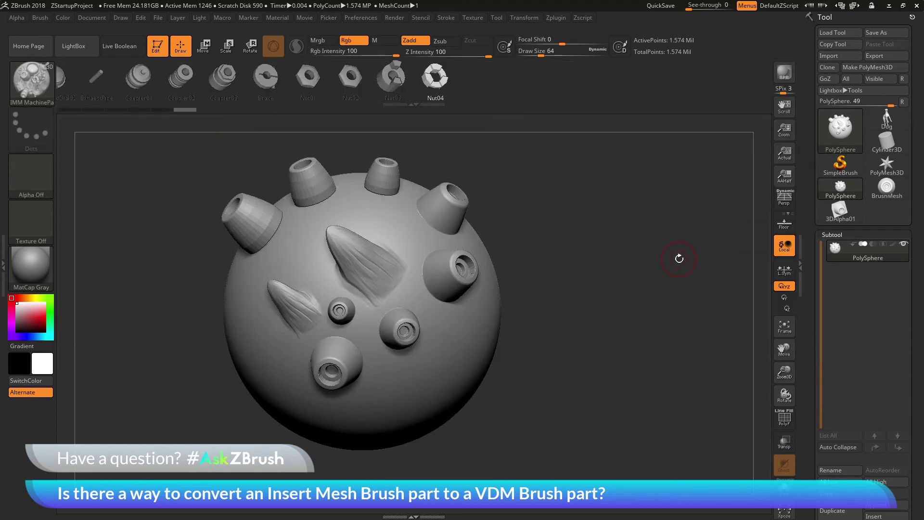
pyautogui.moveTo(137, 79); pyautogui.dragTo(434, 81)
pyautogui.click(318, 83)
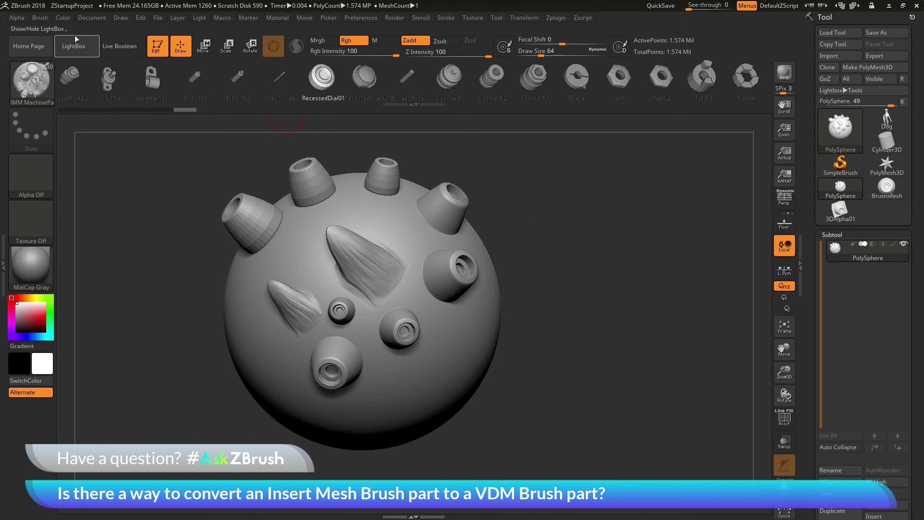
# Convert RecessedDial01 into the 282-point BrushMesh1 tool and rotate it to a top-down view.
pyautogui.click(45, 17)
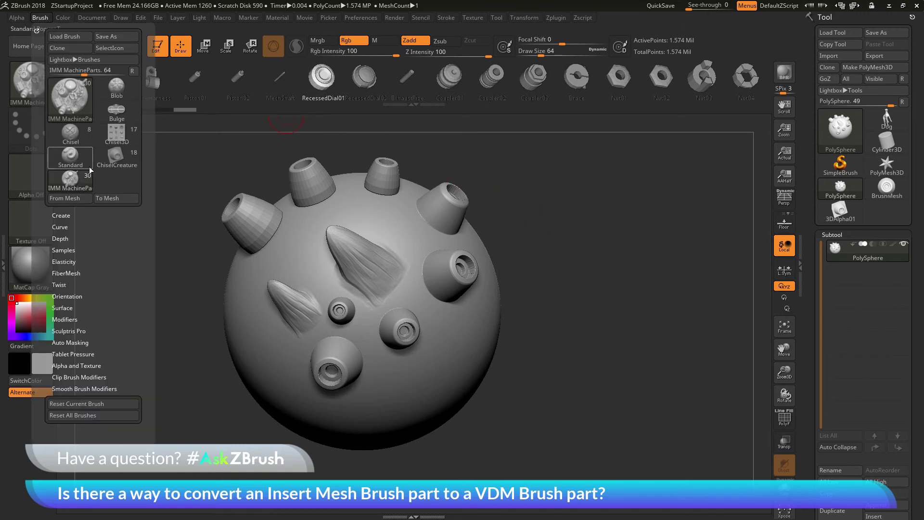
pyautogui.click(124, 199)
pyautogui.moveTo(576, 200)
pyautogui.mouseDown()
pyautogui.moveTo(586, 241)
pyautogui.moveTo(606, 253)
pyautogui.moveTo(478, 179)
pyautogui.mouseUp()
pyautogui.moveTo(592, 374); pyautogui.dragTo(473, 209)
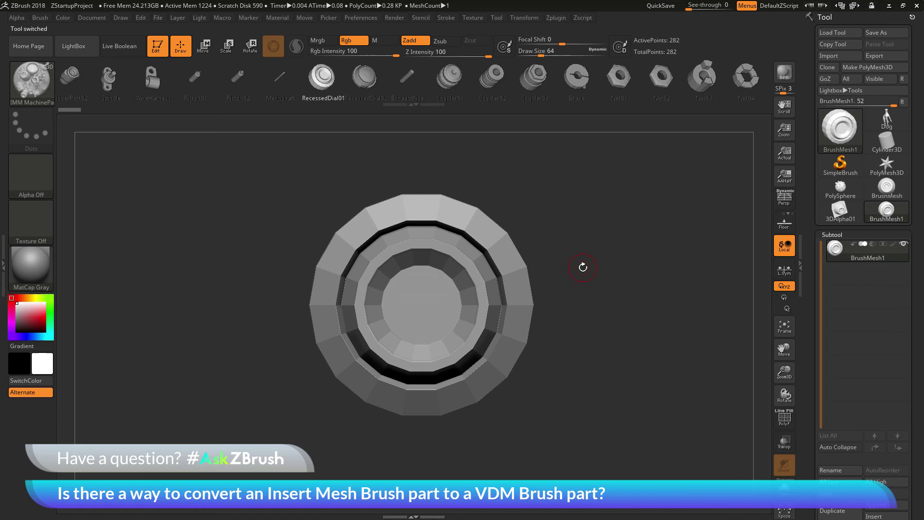
# Subdivide the dial mesh once with Ctrl+D to smooth it to 71,682 points.
pyautogui.press('ctrl')
pyautogui.hotkey('ctrl', 'd')
pyautogui.hotkey('ctrl', 'd')
pyautogui.hotkey('ctrl', 'd')
pyautogui.hotkey('ctrl', 'd')
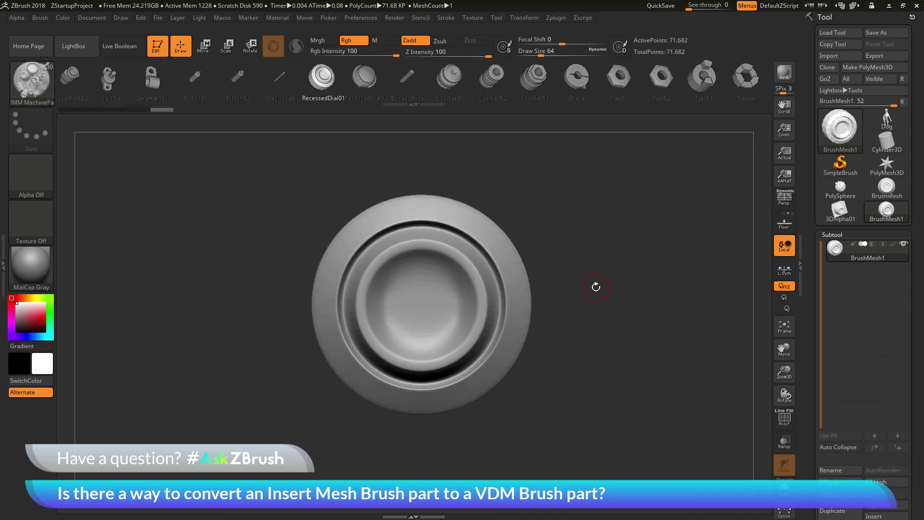
pyautogui.moveTo(621, 276); pyautogui.dragTo(579, 307)
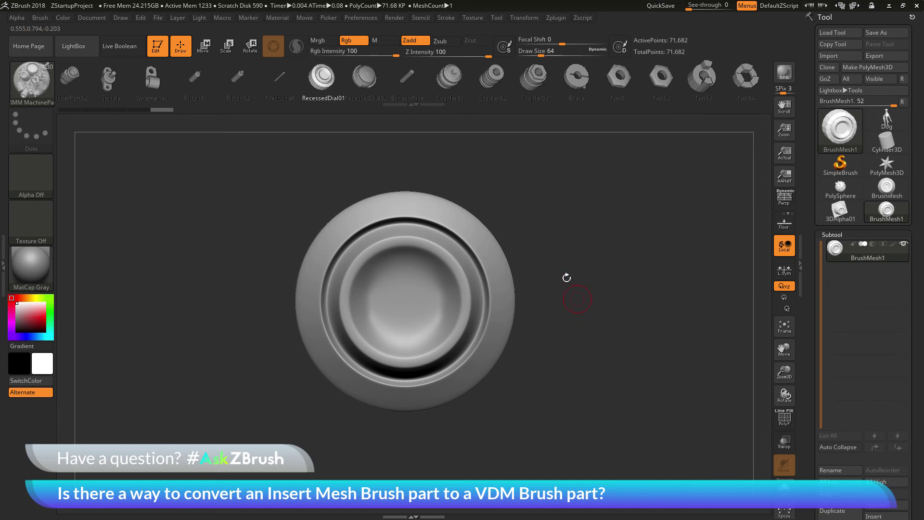
# Capture the dial as 3D alpha 3DAlpha02 via Alpha > From Mesh, shrinking it in the preview.
pyautogui.click(22, 17)
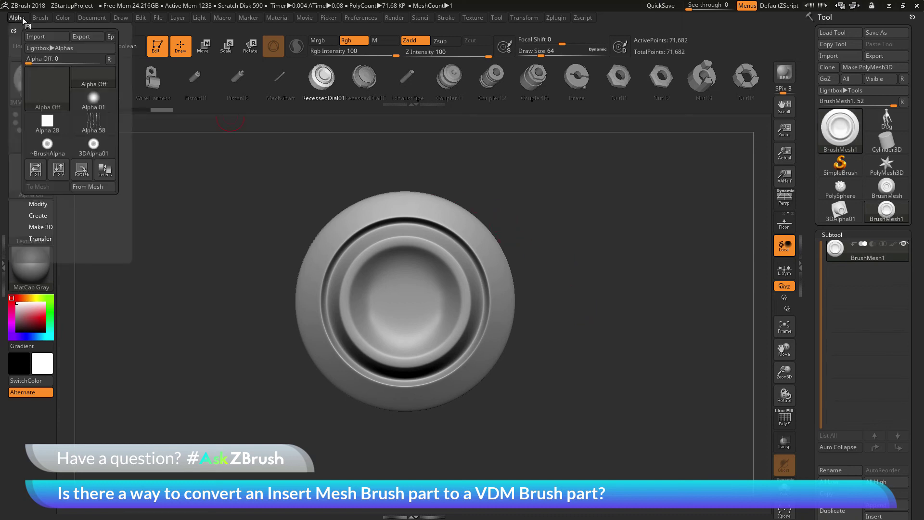
pyautogui.click(96, 187)
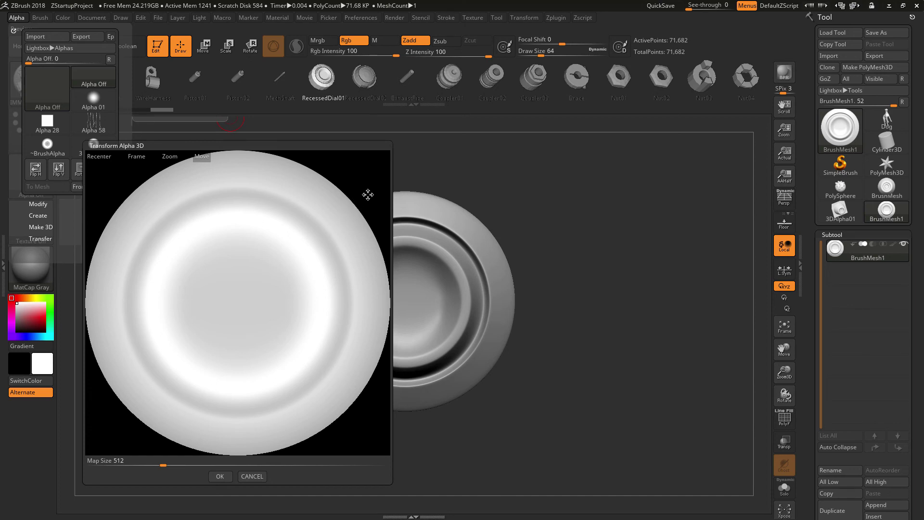
pyautogui.moveTo(368, 195); pyautogui.dragTo(363, 182)
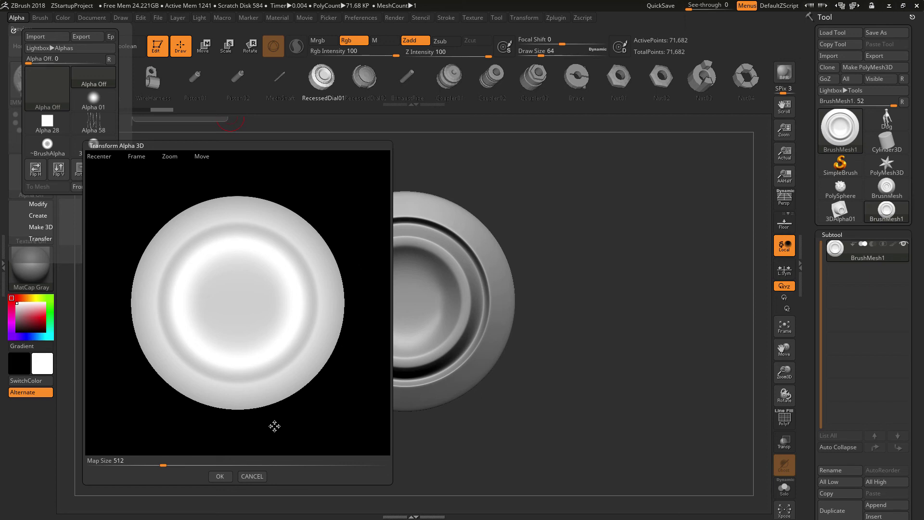
pyautogui.click(219, 476)
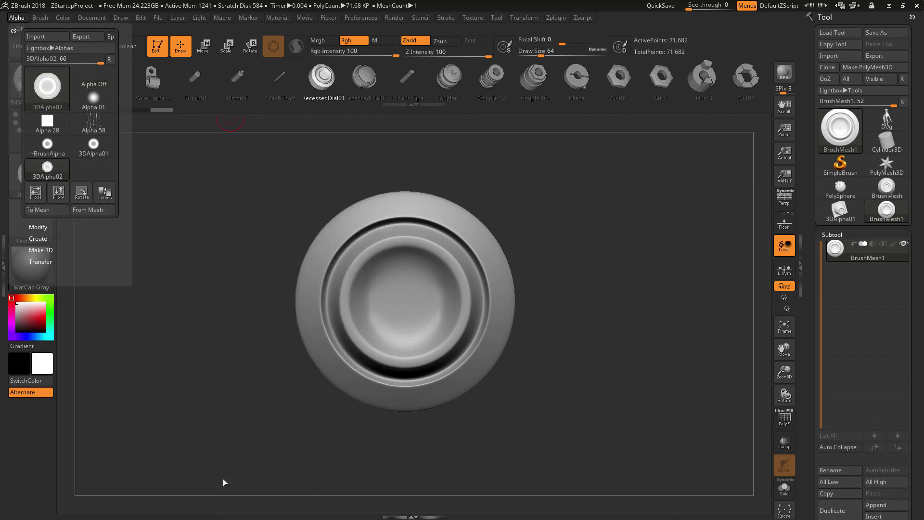
# Convert 3DAlpha02 into a 262,144-point square mesh tool carrying the dial relief.
pyautogui.click(19, 19)
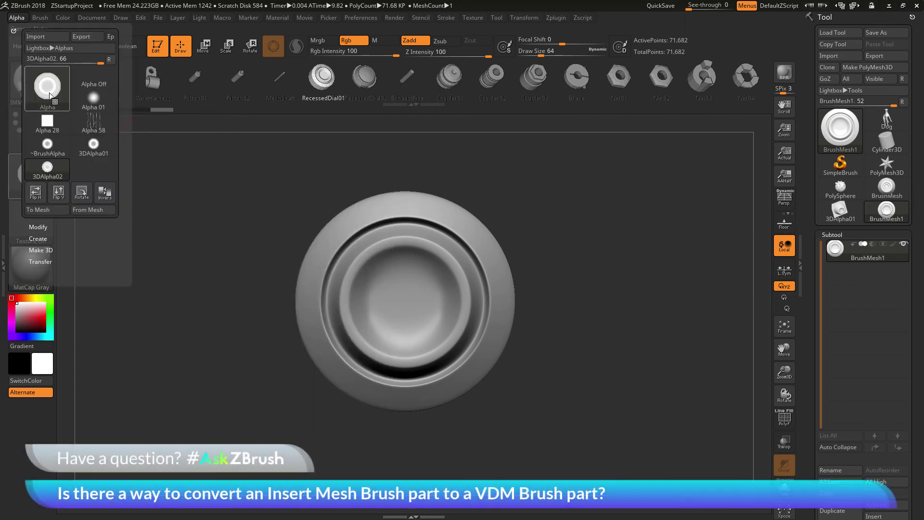
pyautogui.click(48, 210)
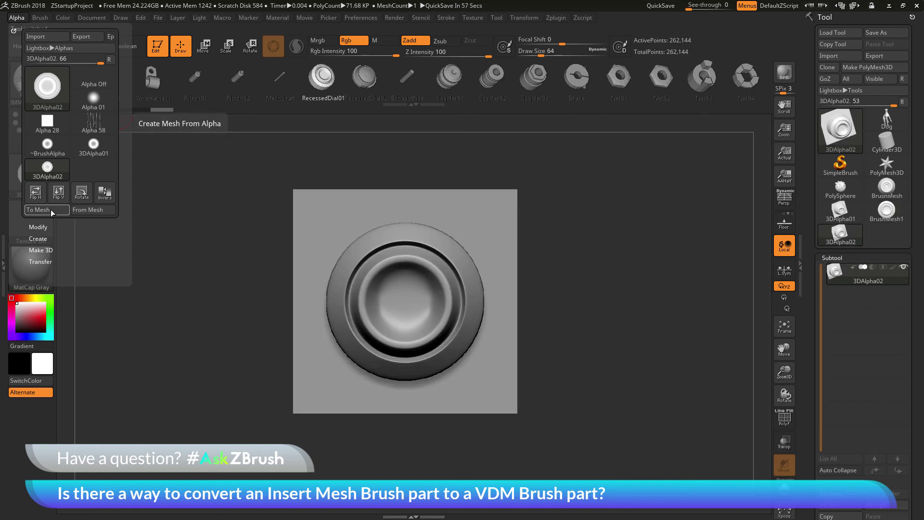
pyautogui.moveTo(535, 262); pyautogui.dragTo(562, 273)
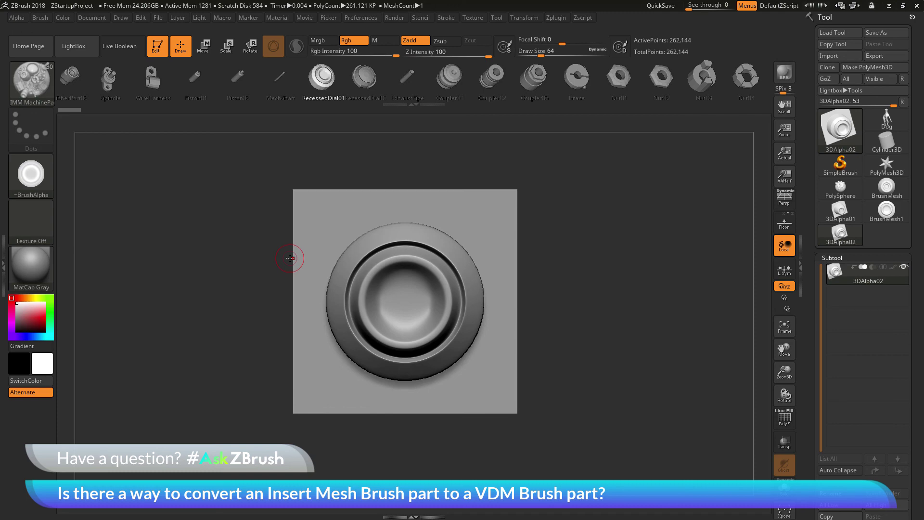
pyautogui.click(29, 77)
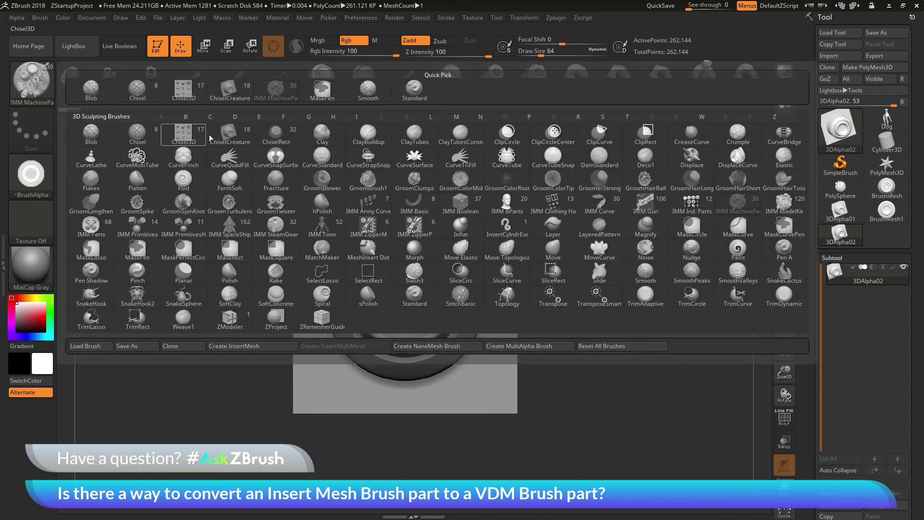
# Append the 3DAlpha02 dial plane to ChiselCreature as part 19 and reselect the PolySphere.
pyautogui.click(232, 135)
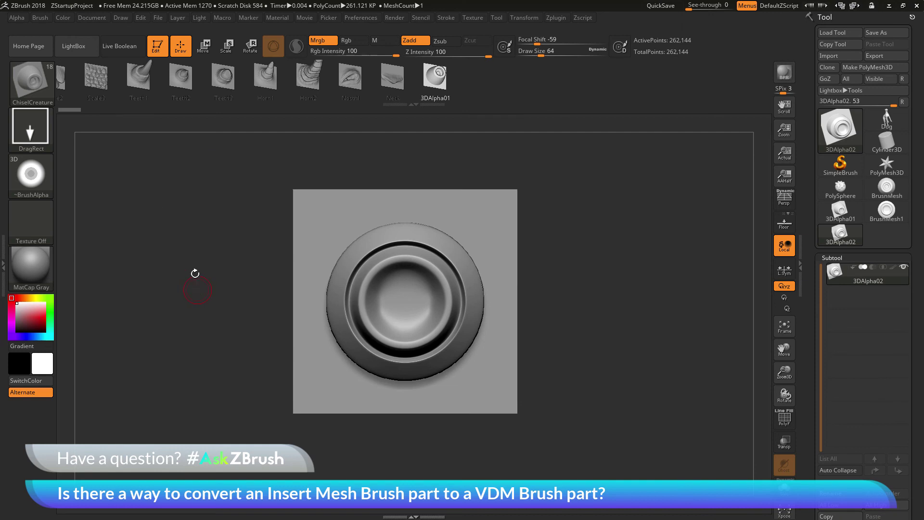
pyautogui.click(42, 21)
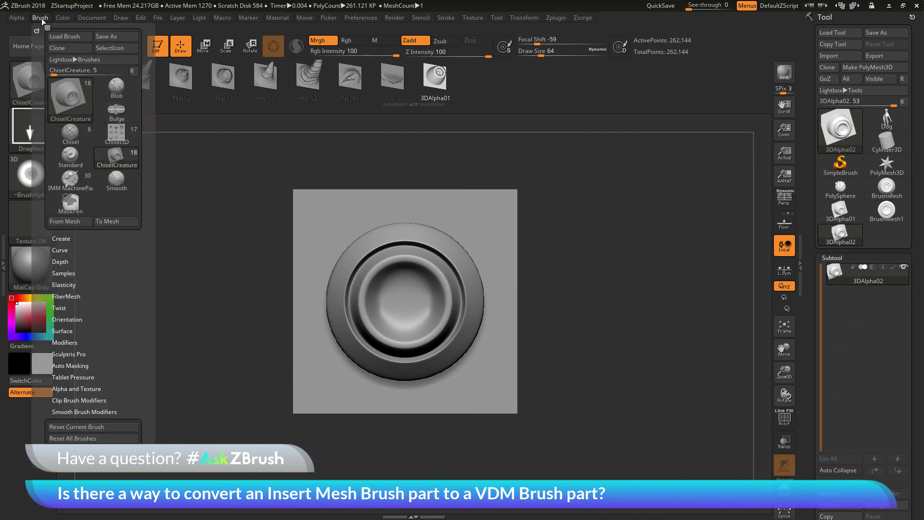
pyautogui.click(77, 226)
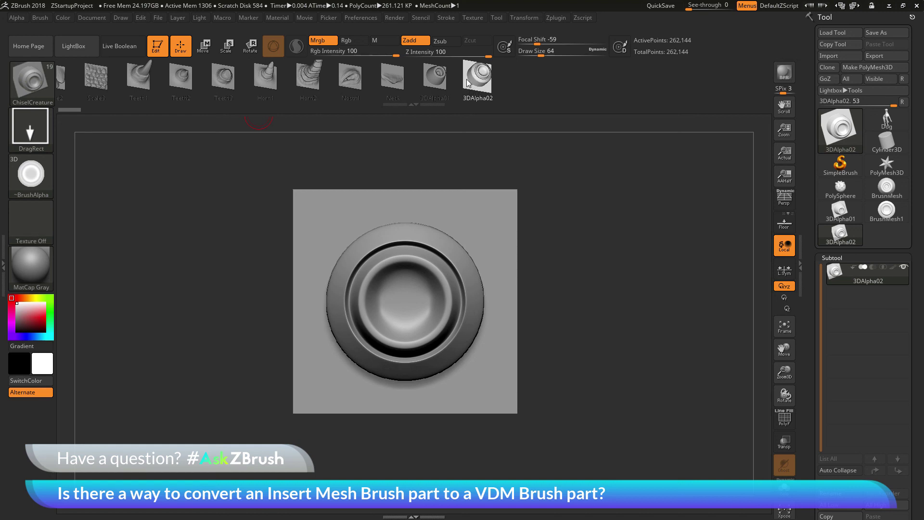
pyautogui.click(840, 188)
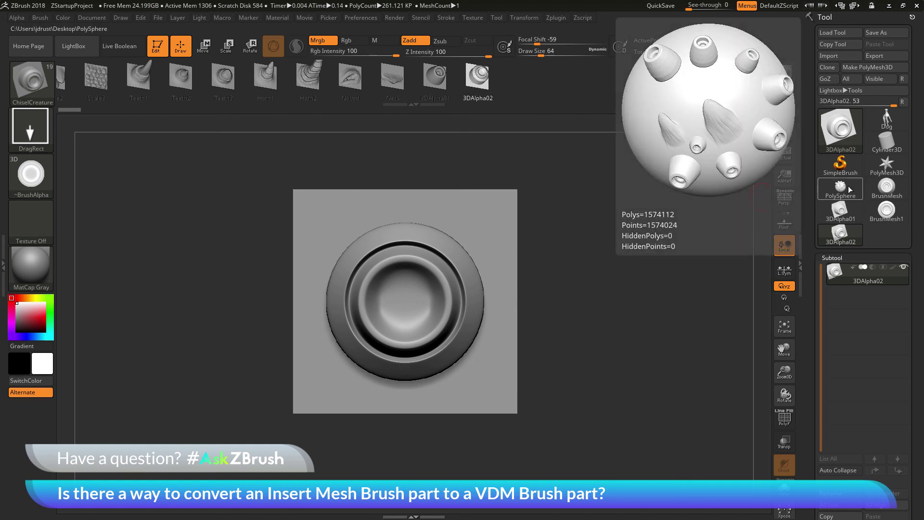
# Stamp dial shapes on the sphere, with Focal Shift at -85 for a small upper-left dial.
pyautogui.moveTo(628, 272); pyautogui.dragTo(424, 217)
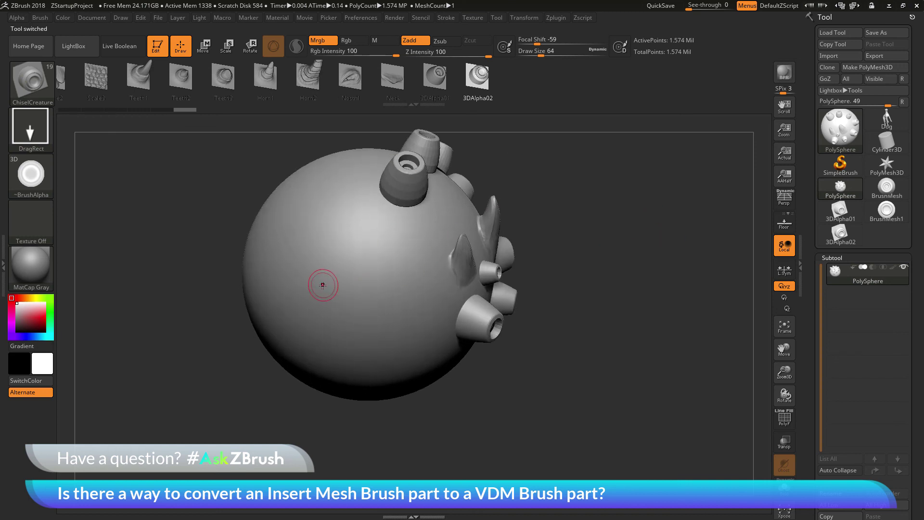
pyautogui.moveTo(364, 262); pyautogui.dragTo(385, 282)
pyautogui.moveTo(640, 308); pyautogui.dragTo(607, 280)
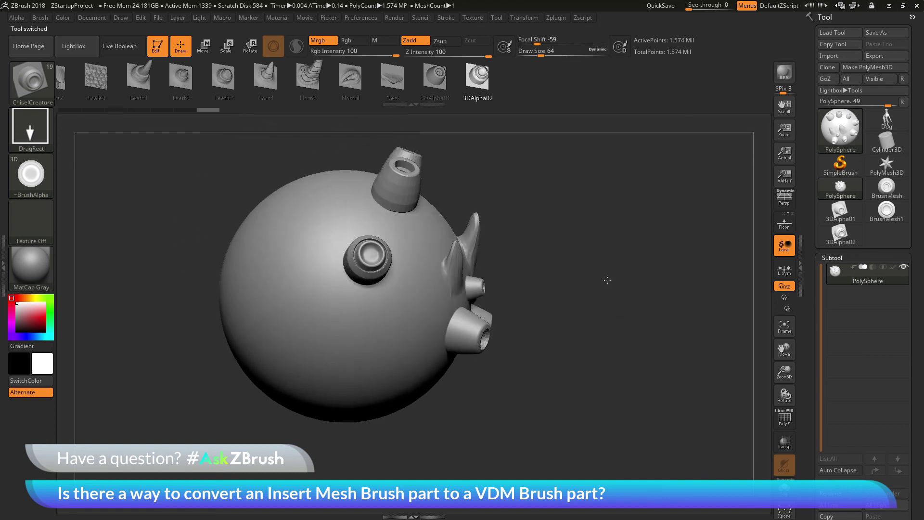
pyautogui.moveTo(536, 43); pyautogui.dragTo(526, 43)
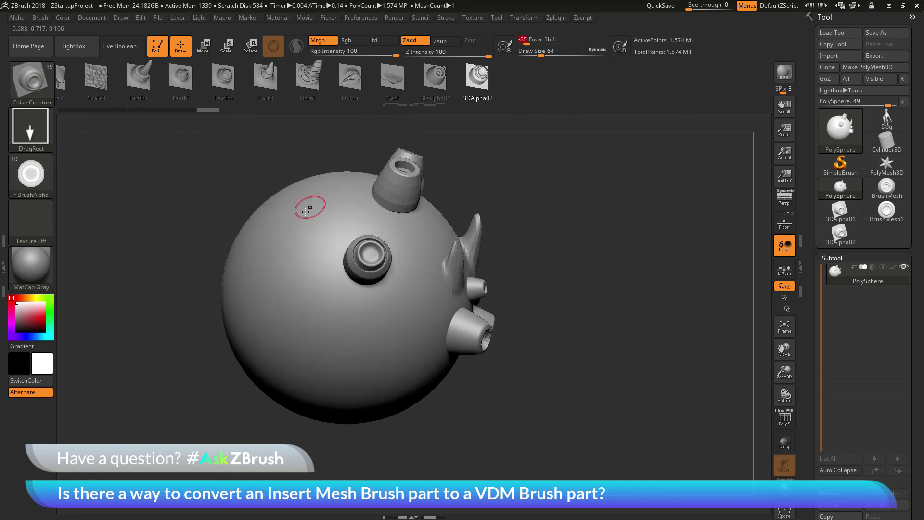
pyautogui.moveTo(299, 217); pyautogui.dragTo(317, 229)
# Stamp more dials at Z Intensity 40, 60 and 100 across the sphere's upper and left areas.
pyautogui.moveTo(539, 212); pyautogui.dragTo(529, 131)
pyautogui.moveTo(474, 54); pyautogui.dragTo(457, 54)
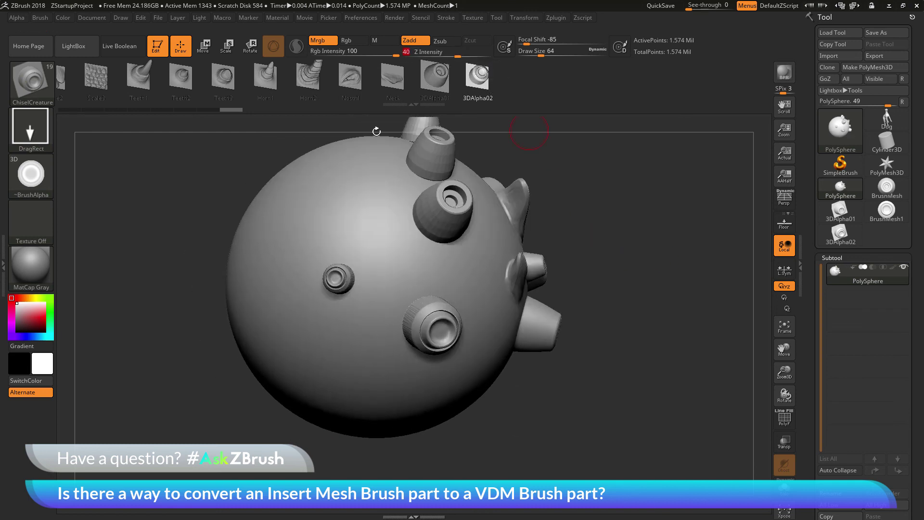
pyautogui.moveTo(329, 206); pyautogui.dragTo(341, 237)
pyautogui.moveTo(457, 54); pyautogui.dragTo(469, 54)
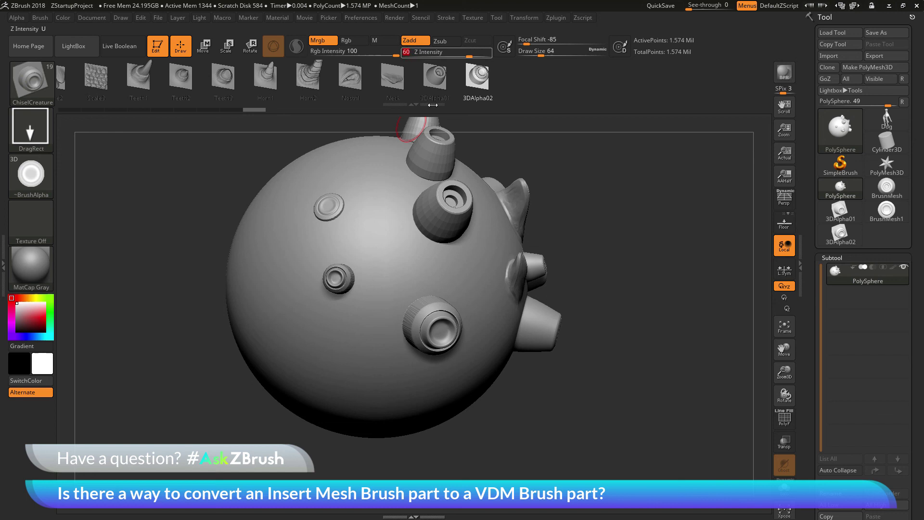
pyautogui.moveTo(374, 195); pyautogui.dragTo(386, 232)
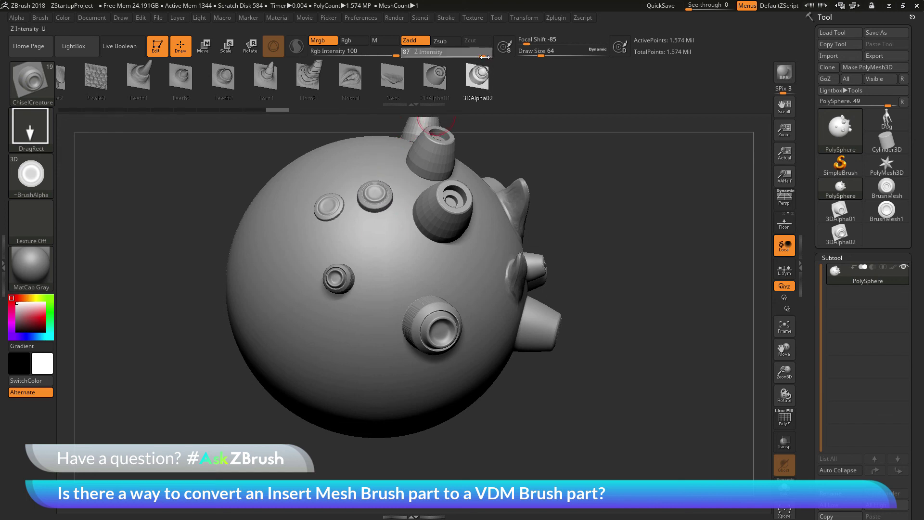
pyautogui.moveTo(469, 54); pyautogui.dragTo(488, 54)
pyautogui.moveTo(270, 256); pyautogui.dragTo(279, 265)
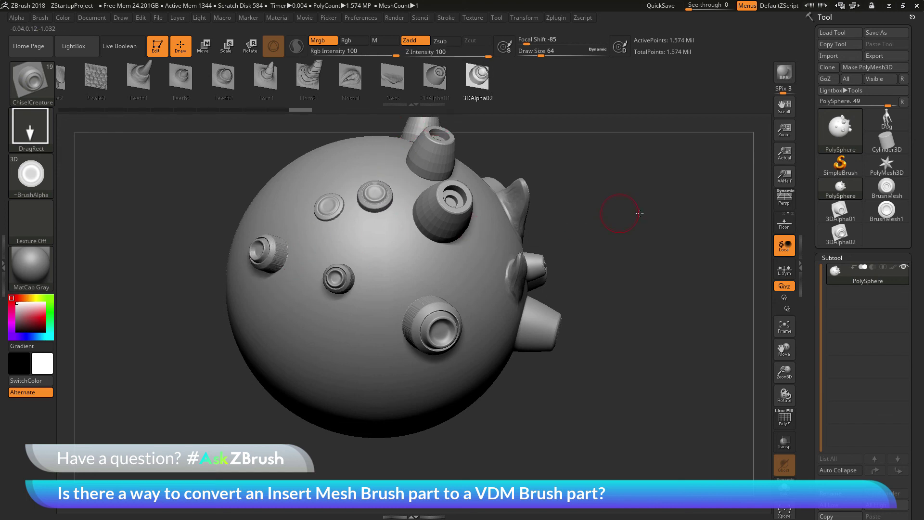
pyautogui.moveTo(619, 207)
pyautogui.mouseDown()
pyautogui.moveTo(587, 196)
pyautogui.moveTo(598, 234)
pyautogui.moveTo(603, 222)
pyautogui.mouseUp()
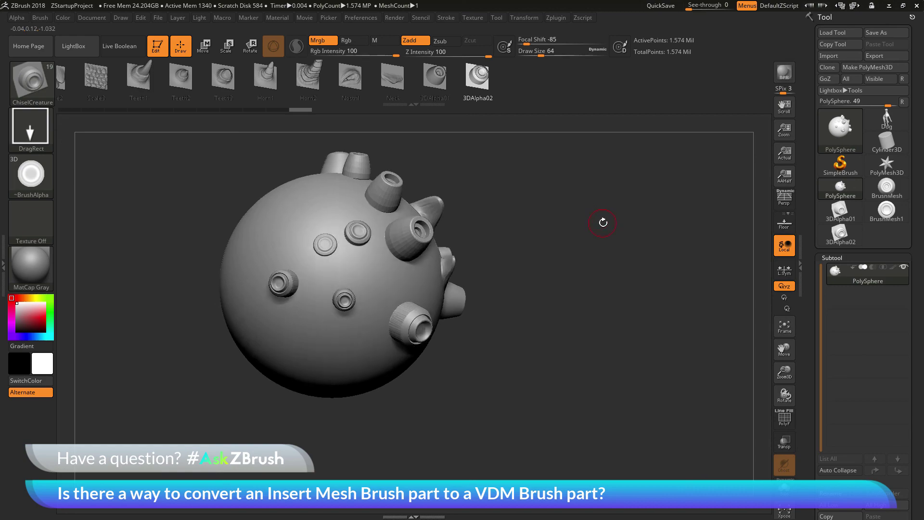